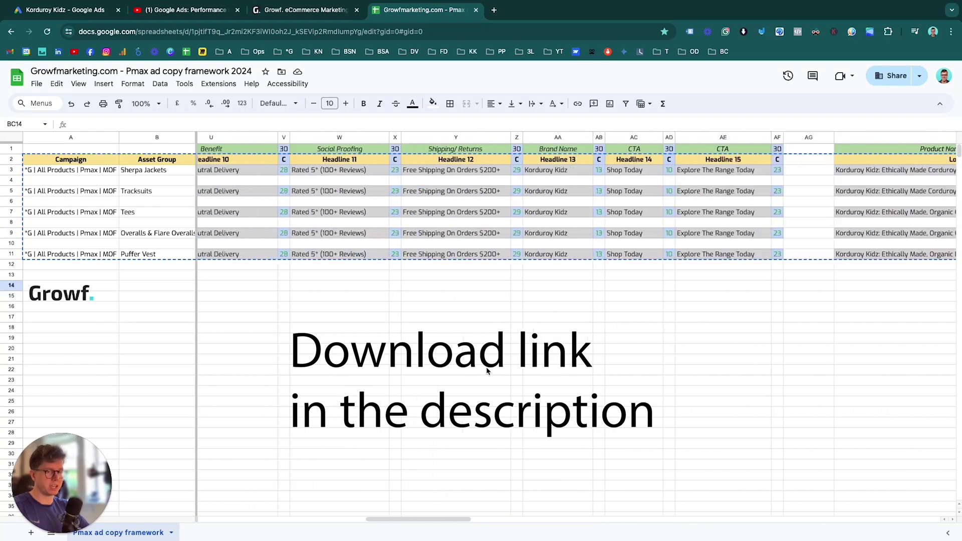
scroll(487, 371, "left", 20)
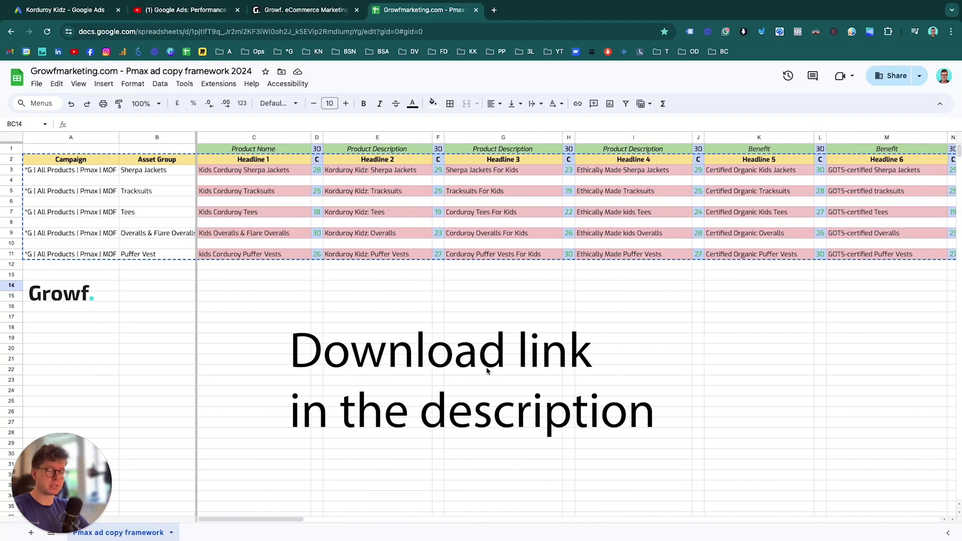
- Glance at the Growf marketing website, then return to the Pmax ad copy spreadsheet
key("ctrl+shift+Tab")
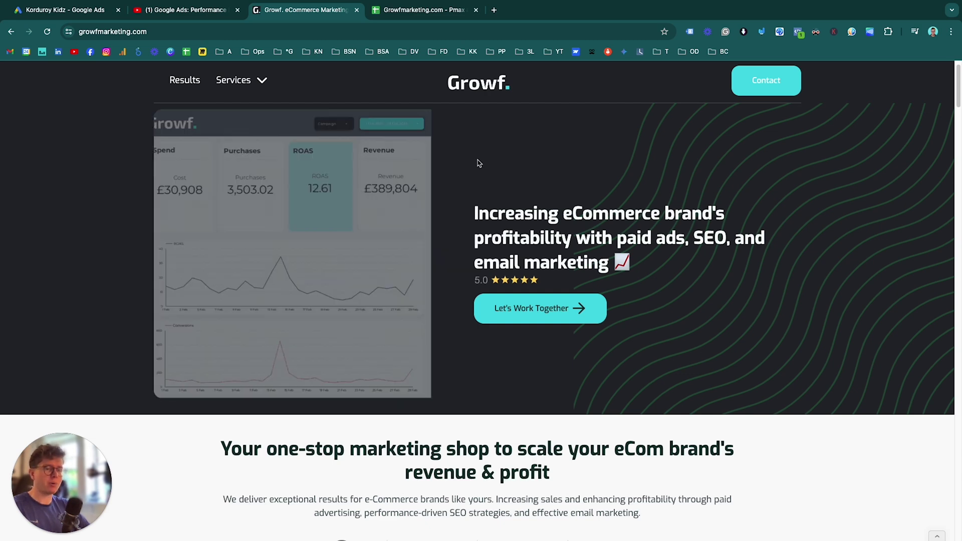
key("ctrl+Tab")
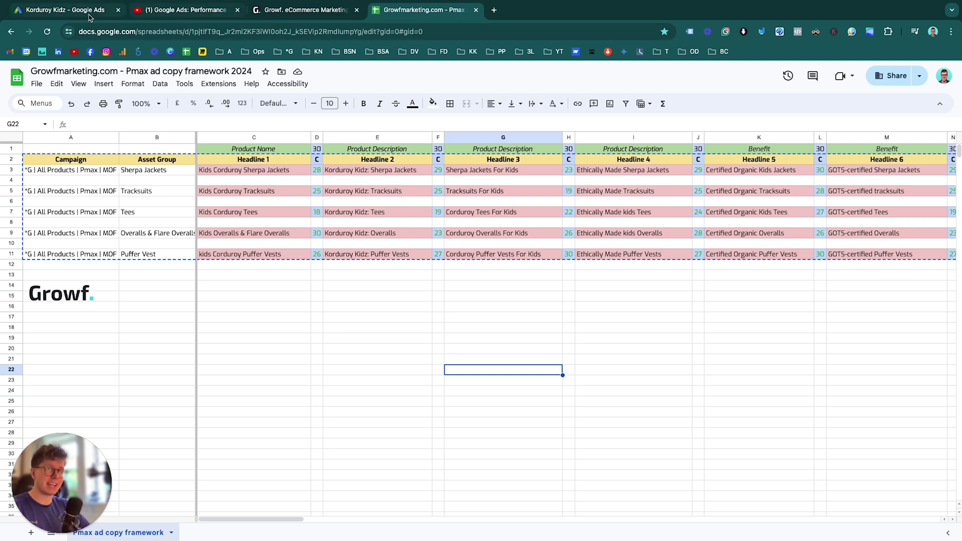
- In Google Ads, scroll through the Korduroy Kidz asset group's headlines, long headlines and descriptions
key("ctrl+Tab")
scroll(477, 351, "down", 1)
scroll(477, 352, "down", 3)
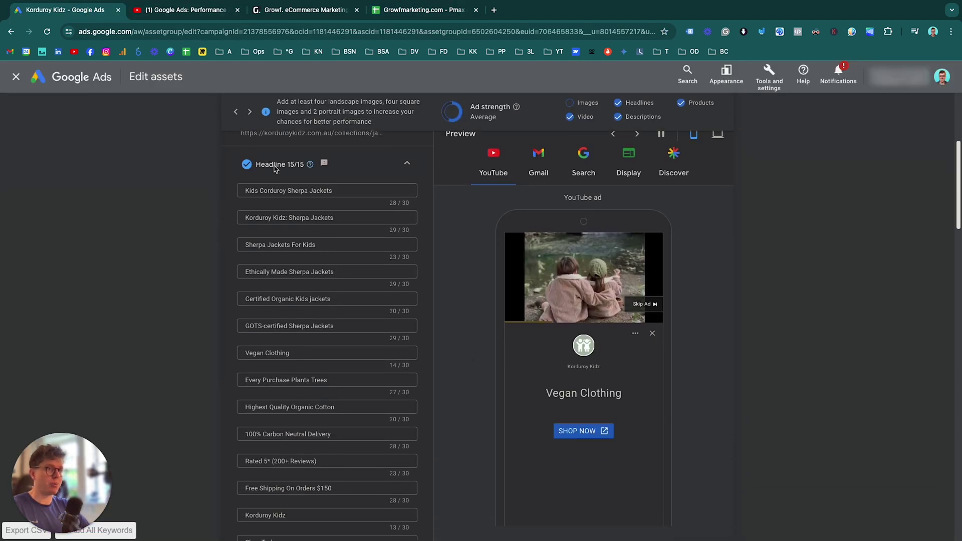
scroll(299, 168, "down", 4)
scroll(300, 170, "down", 5)
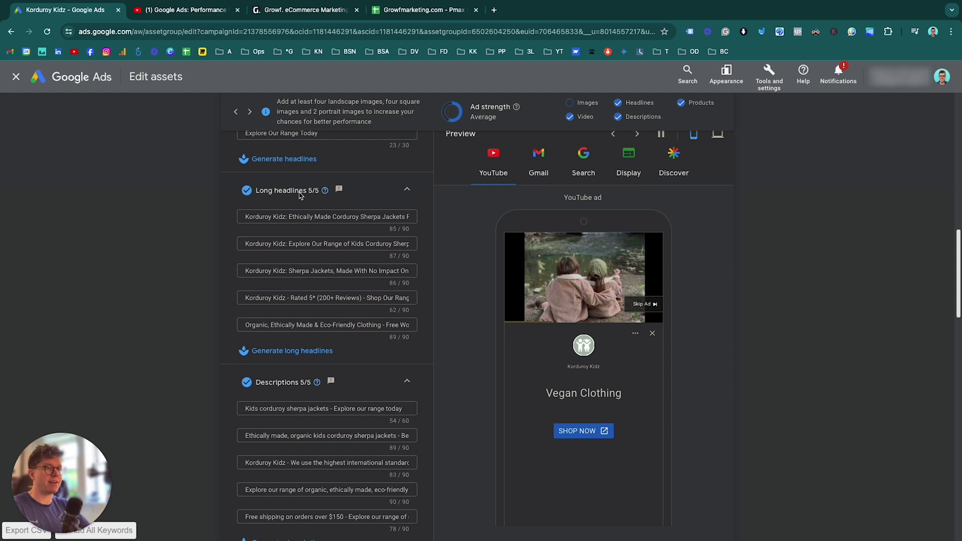
scroll(300, 198, "down", 3)
scroll(242, 390, "down", 10)
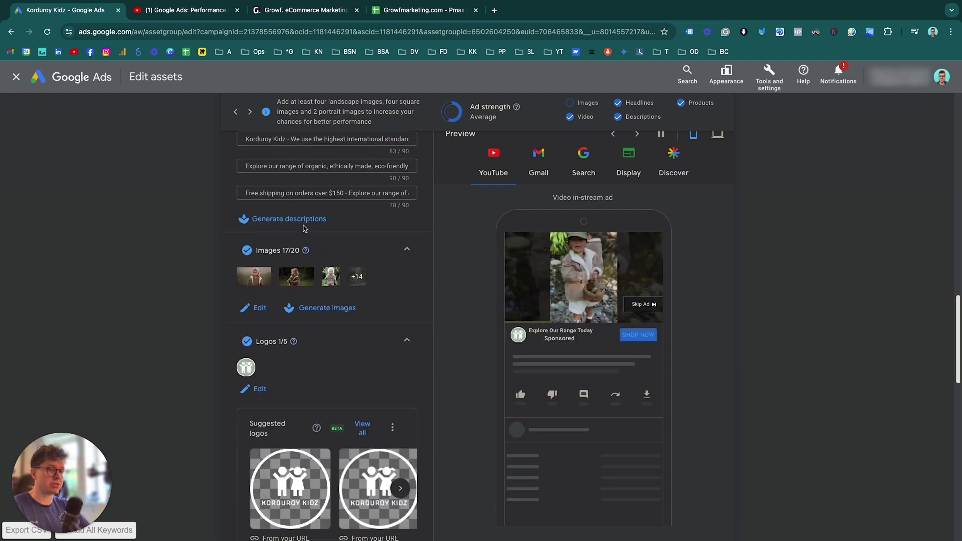
scroll(336, 456, "down", 5)
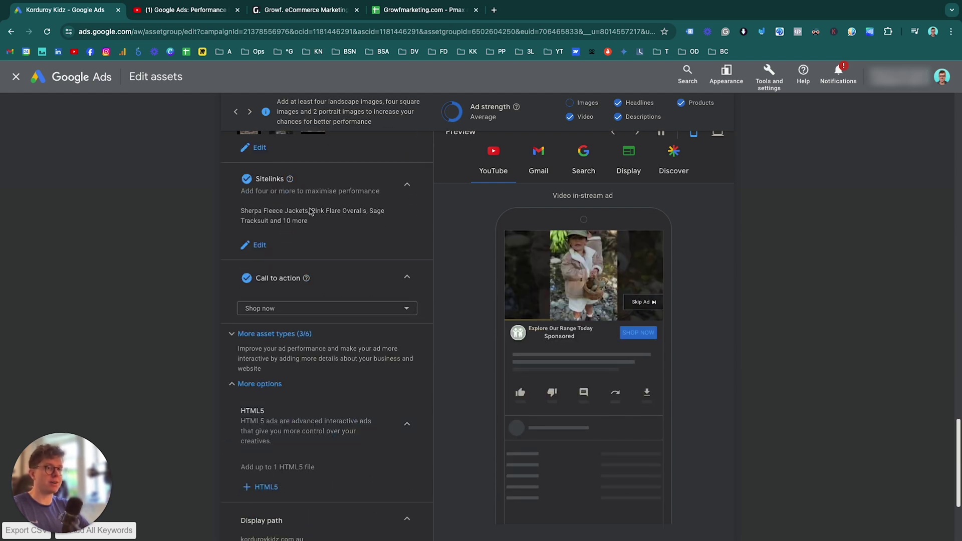
scroll(461, 312, "up", 20)
scroll(461, 312, "down", 2)
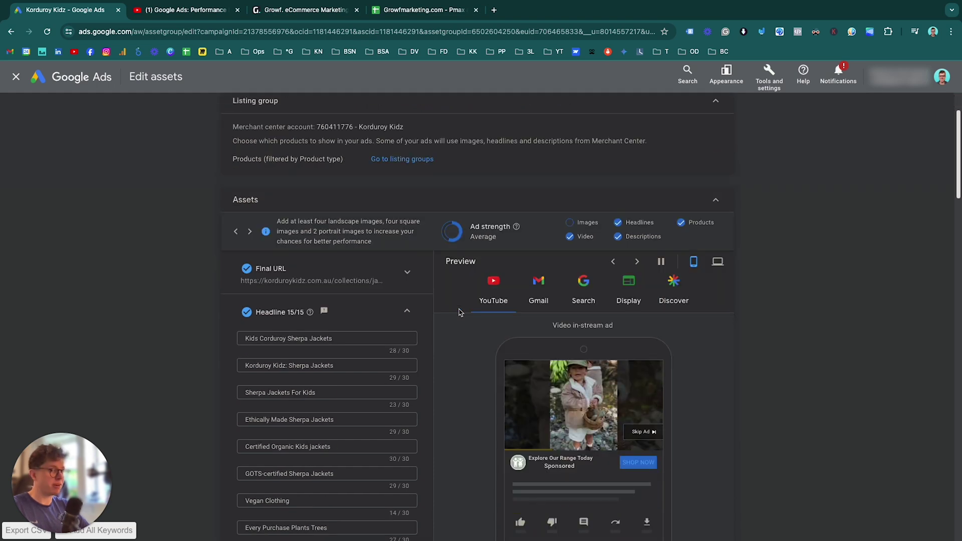
left_click(423, 10)
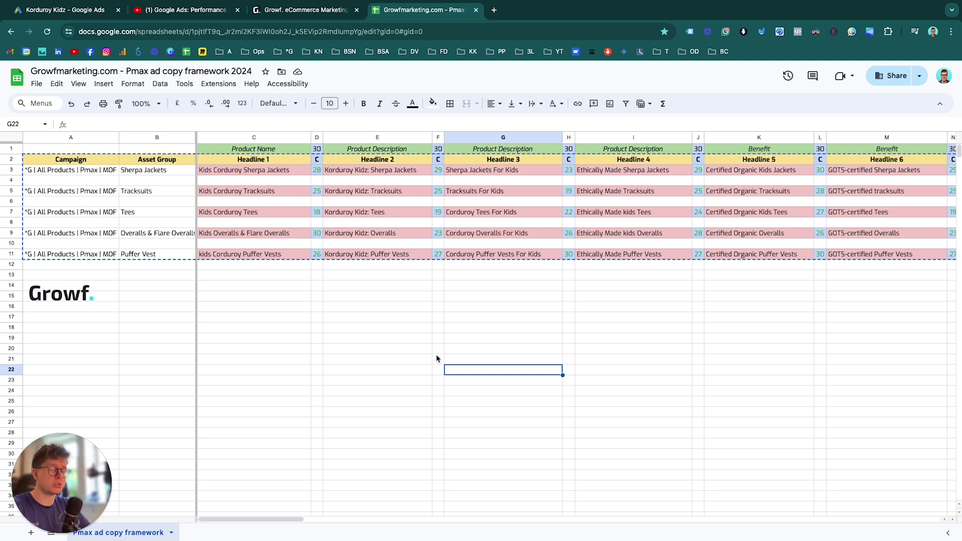
key("super+1")
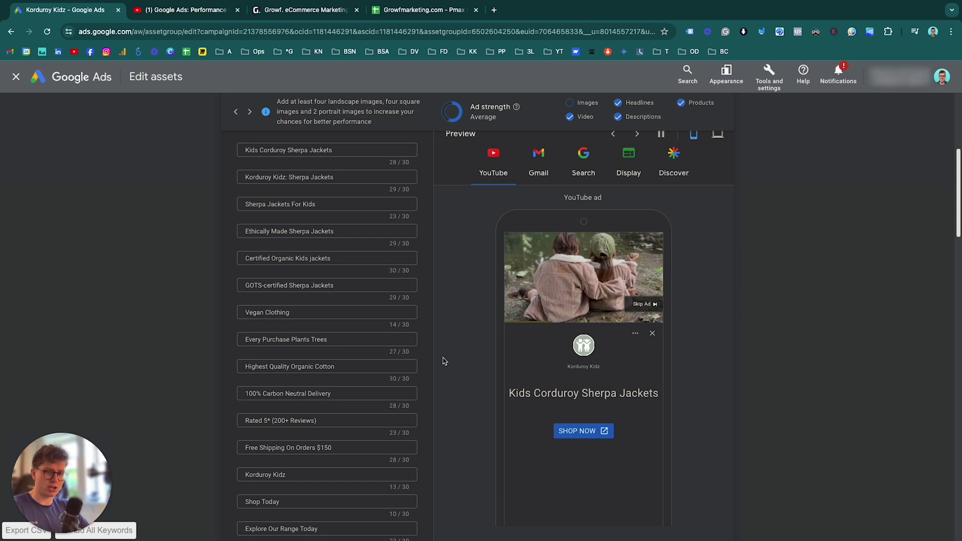
- Scroll through the 5/5 long headlines and 5/5 descriptions, with ad strength rated Average
scroll(443, 360, "up", 2)
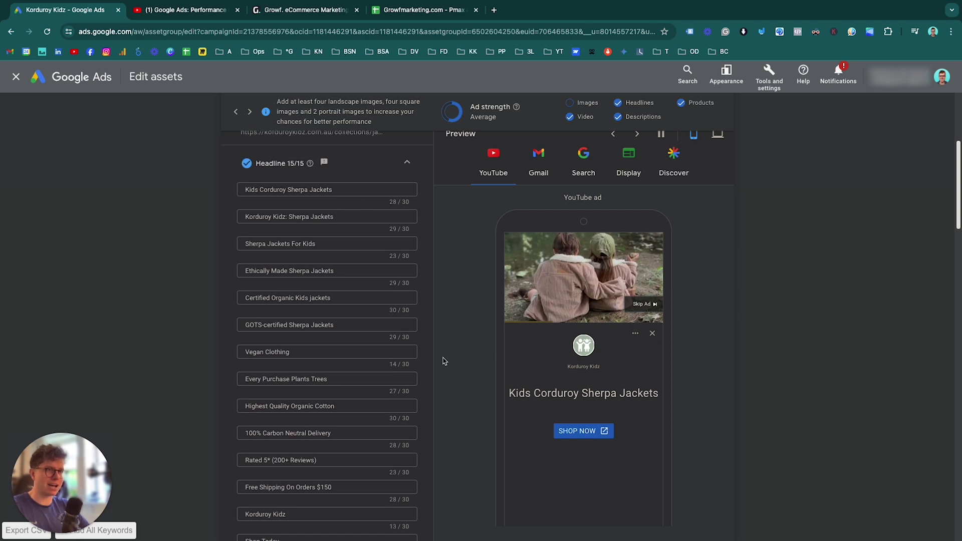
scroll(442, 360, "down", 2)
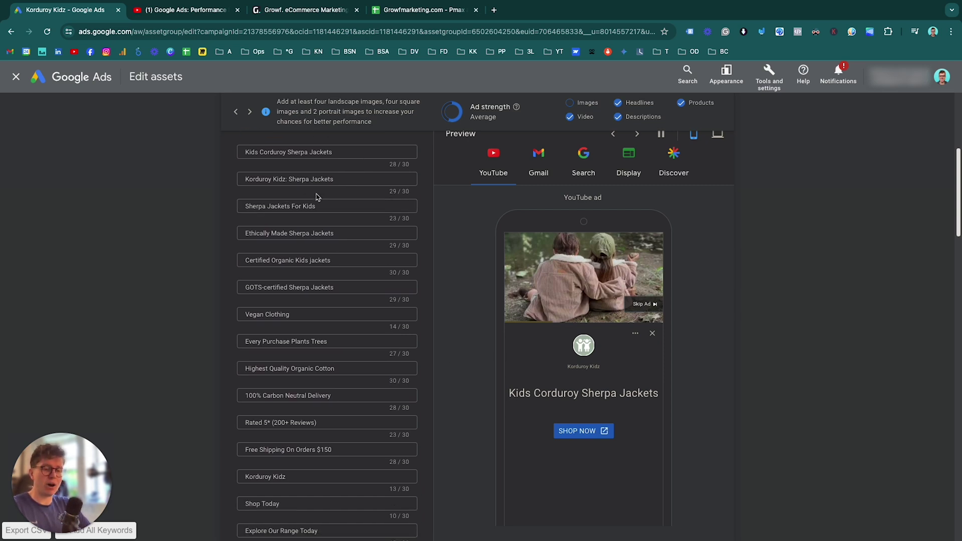
scroll(315, 239, "down", 3)
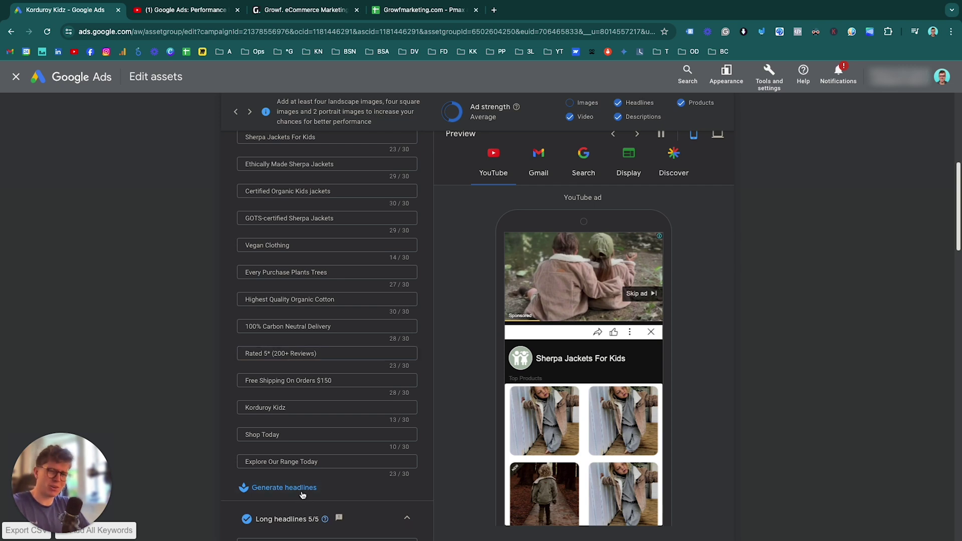
scroll(302, 495, "down", 7)
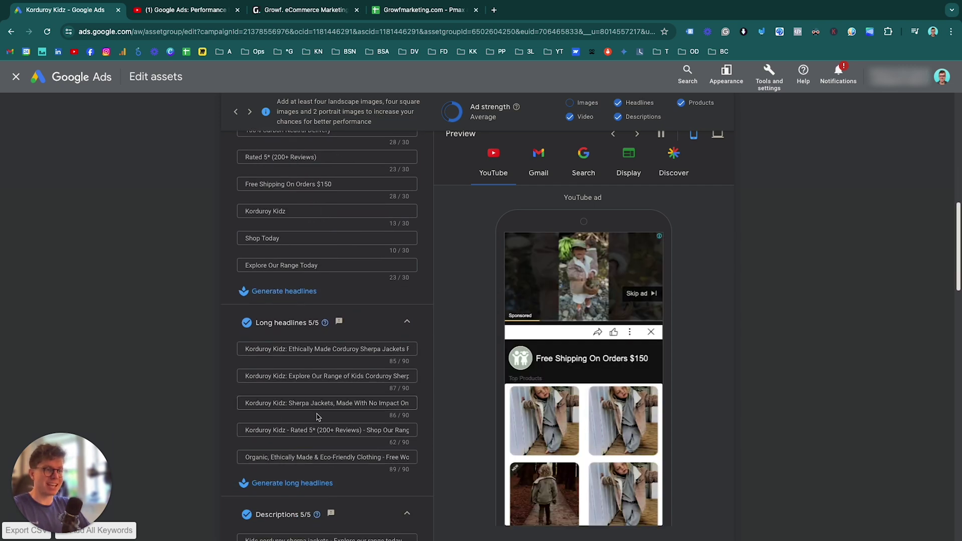
scroll(315, 424, "down", 3)
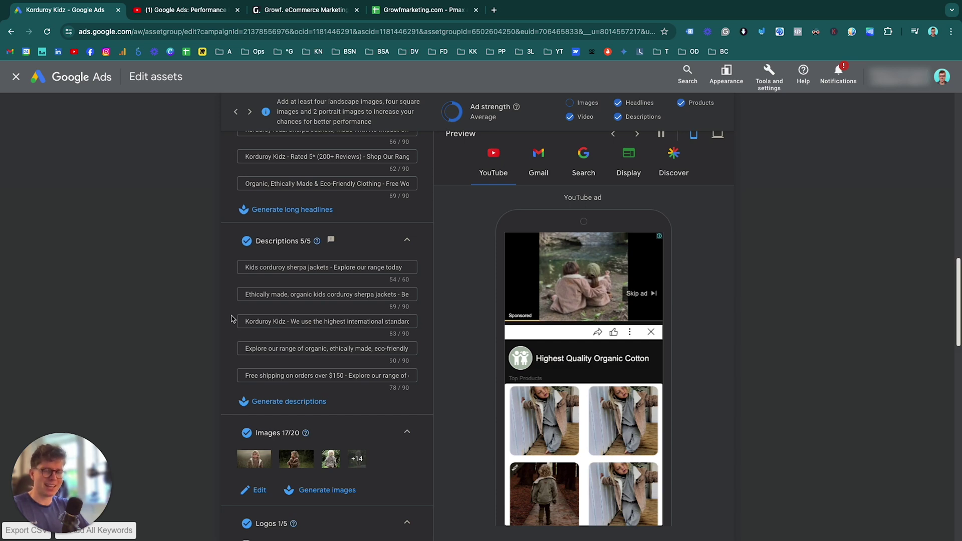
left_click(431, 14)
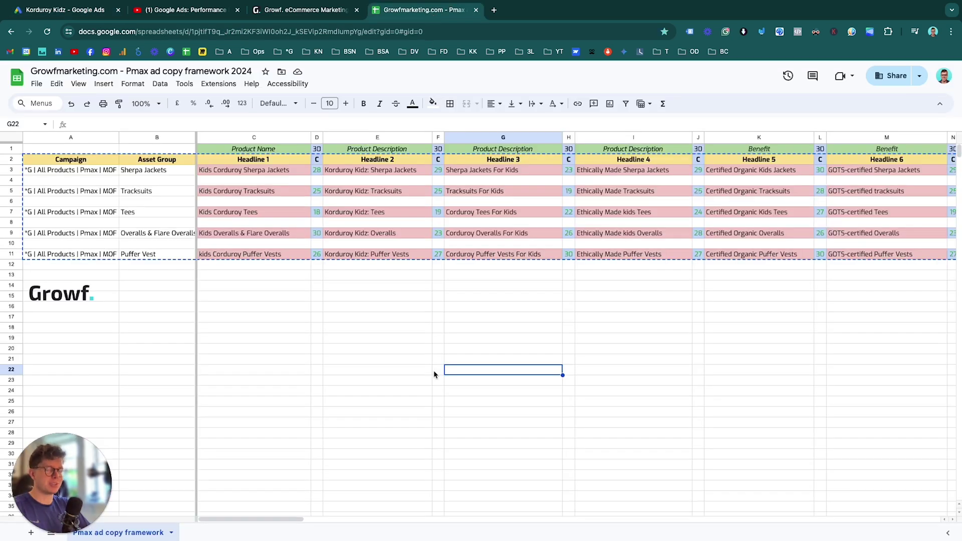
scroll(434, 373, "right", 10)
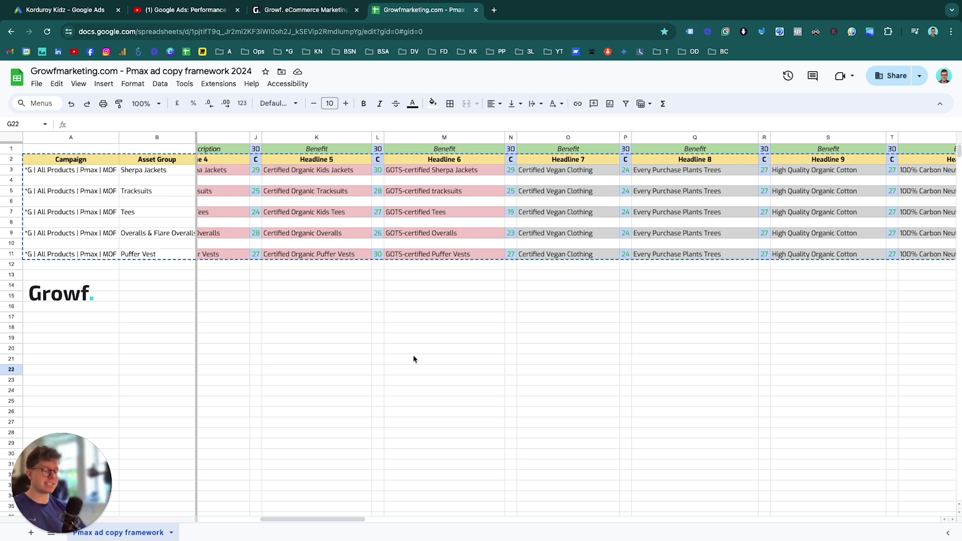
scroll(413, 359, "left", 5)
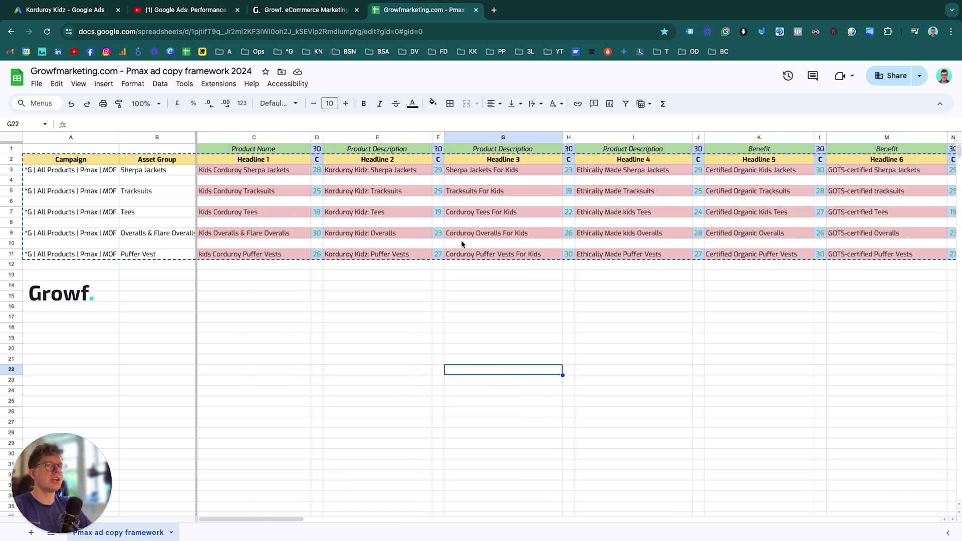
- Point out the Campaign and Asset Group headers, then select headline columns C through AE
left_click(103, 156)
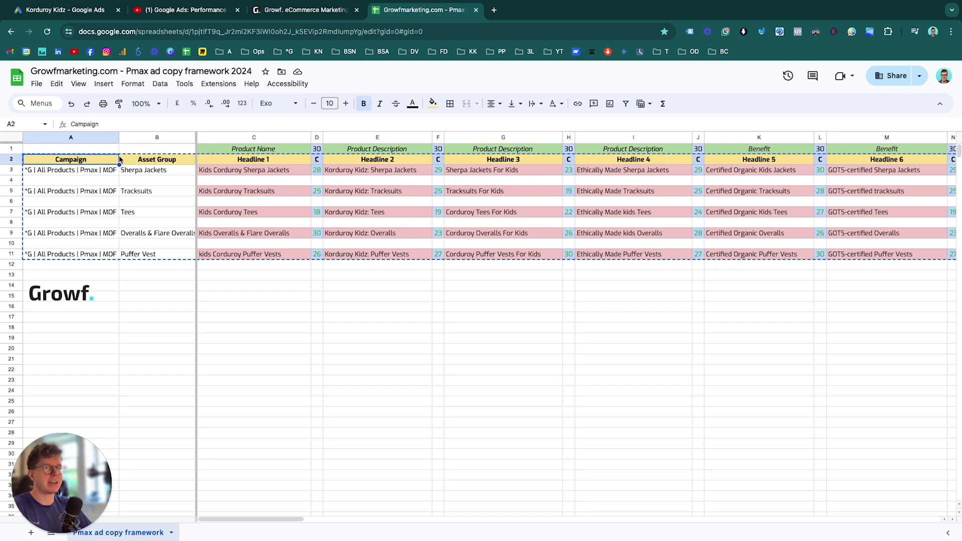
left_click(152, 162)
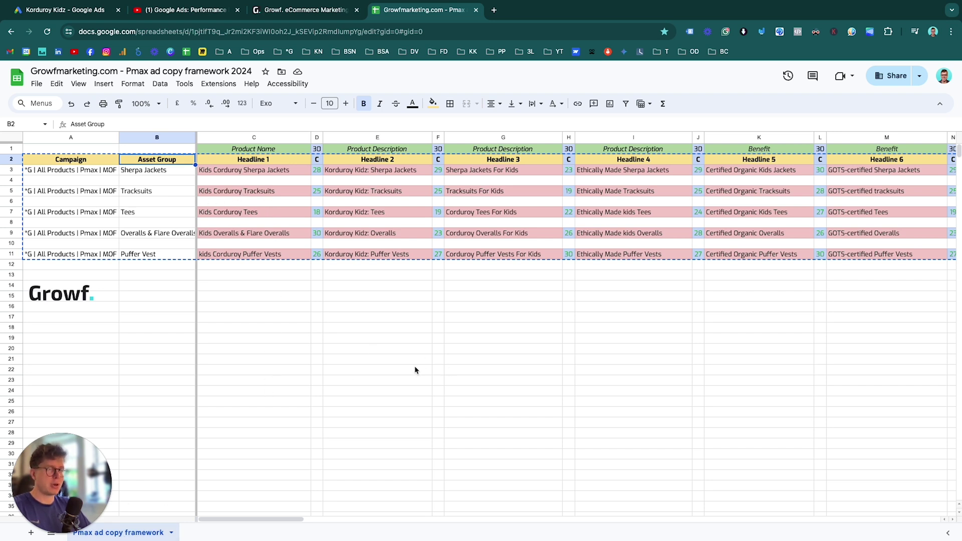
left_click(274, 137)
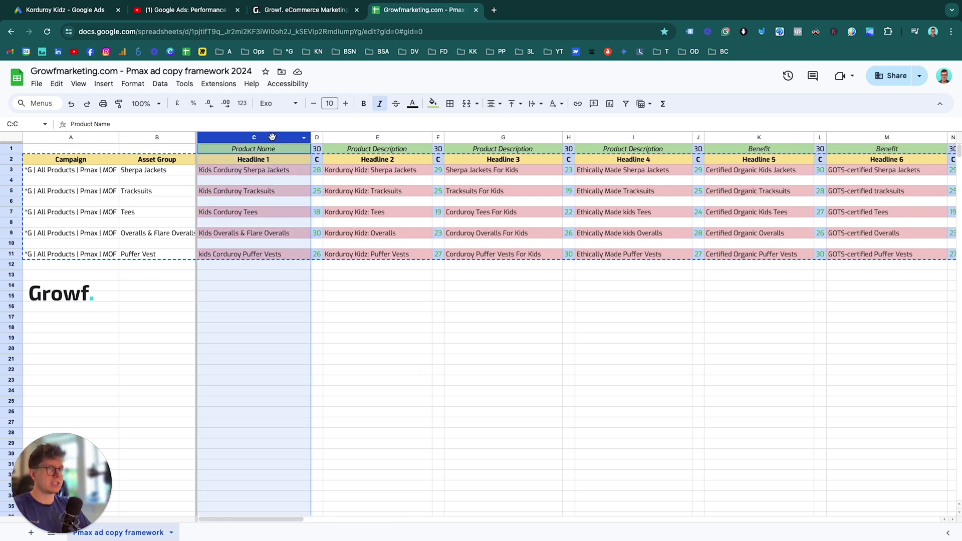
scroll(488, 378, "right", 5)
scroll(488, 378, "right", 10)
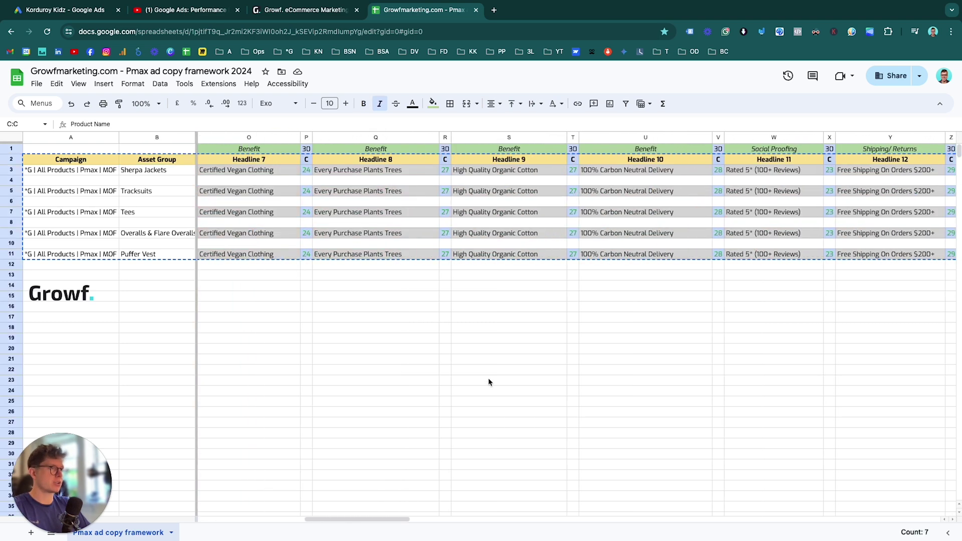
left_click(672, 140, "shift")
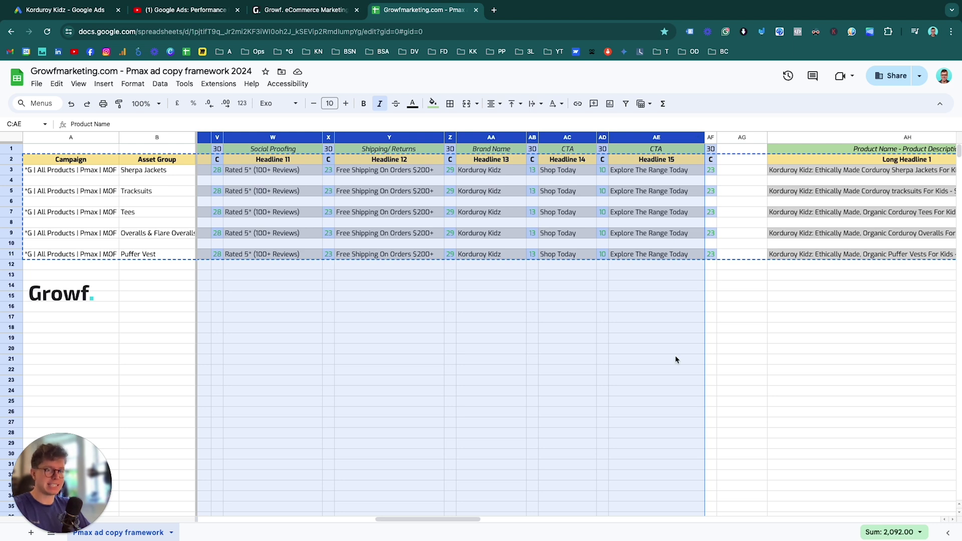
- Scroll left and right across the selected headline block
scroll(675, 359, "left", 5)
scroll(676, 359, "left", 8)
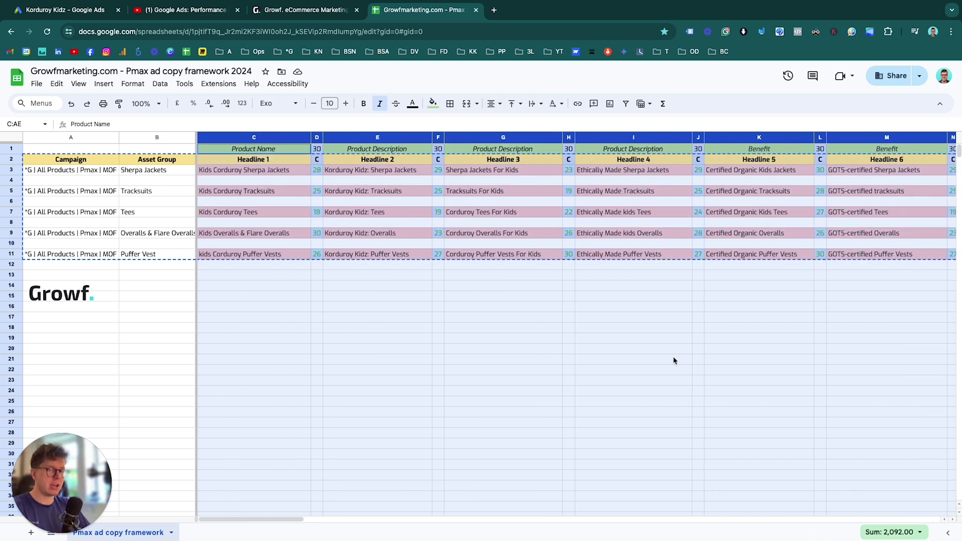
scroll(672, 357, "right", 10)
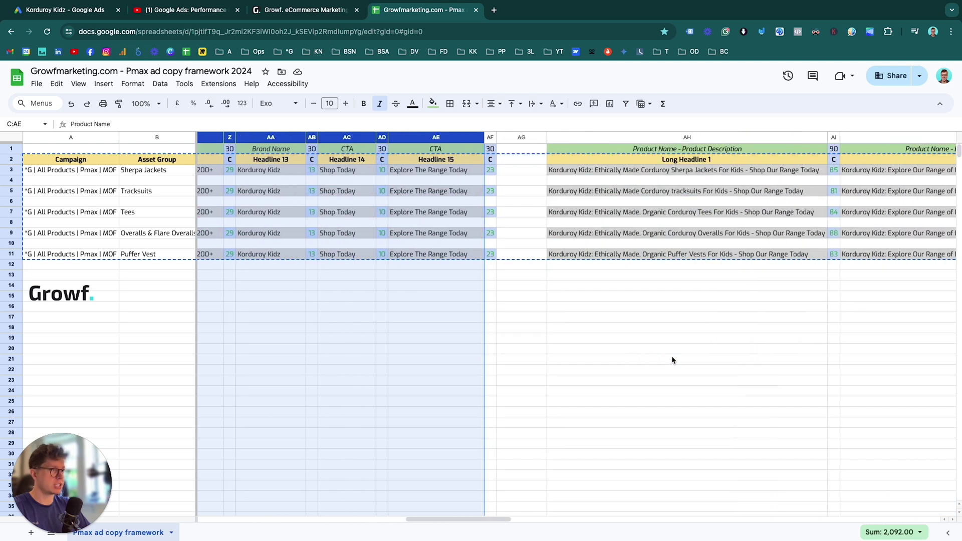
scroll(671, 356, "right", 3)
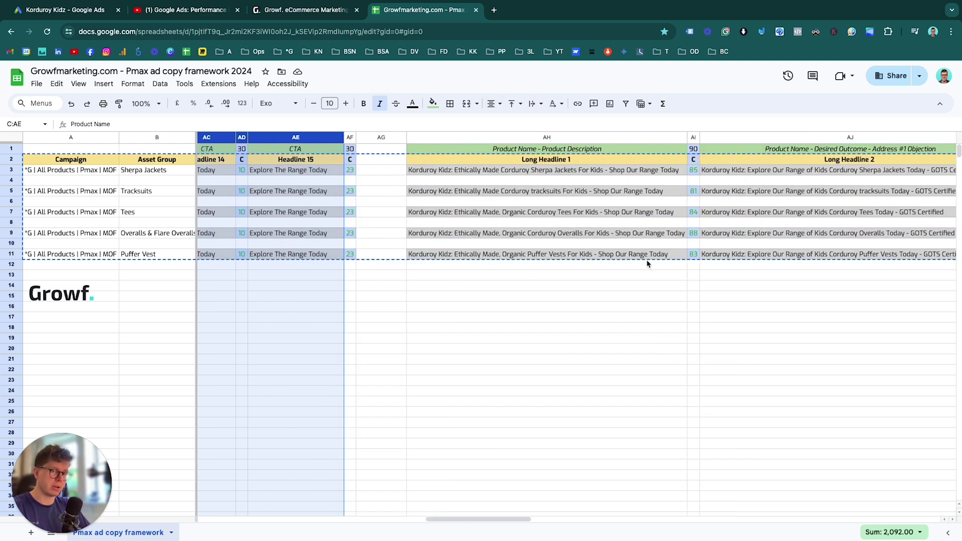
scroll(647, 260, "left", 10)
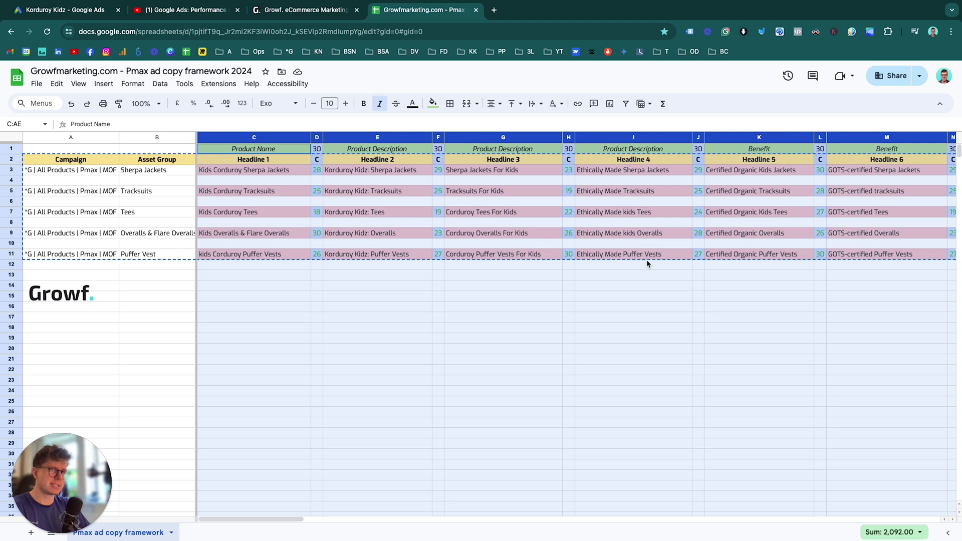
left_click(569, 433)
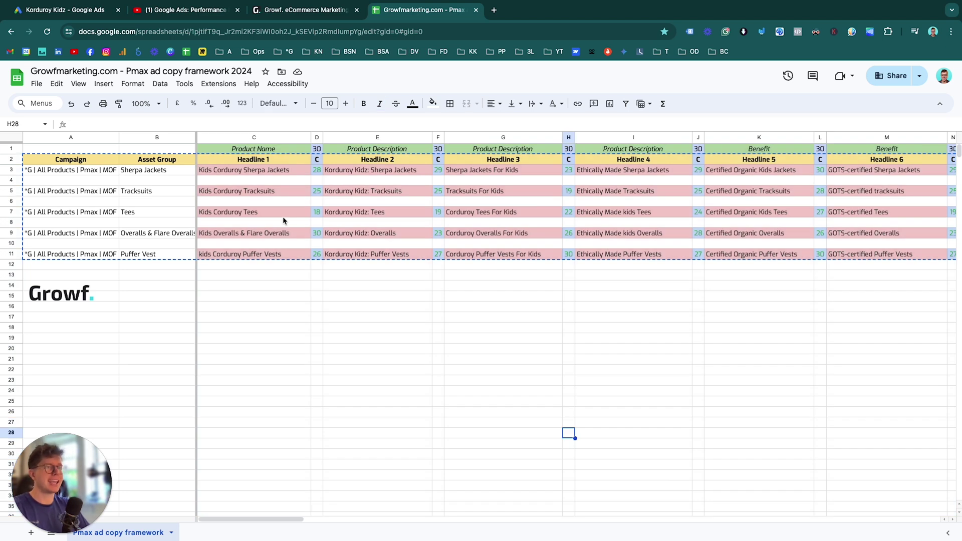
left_click(288, 137)
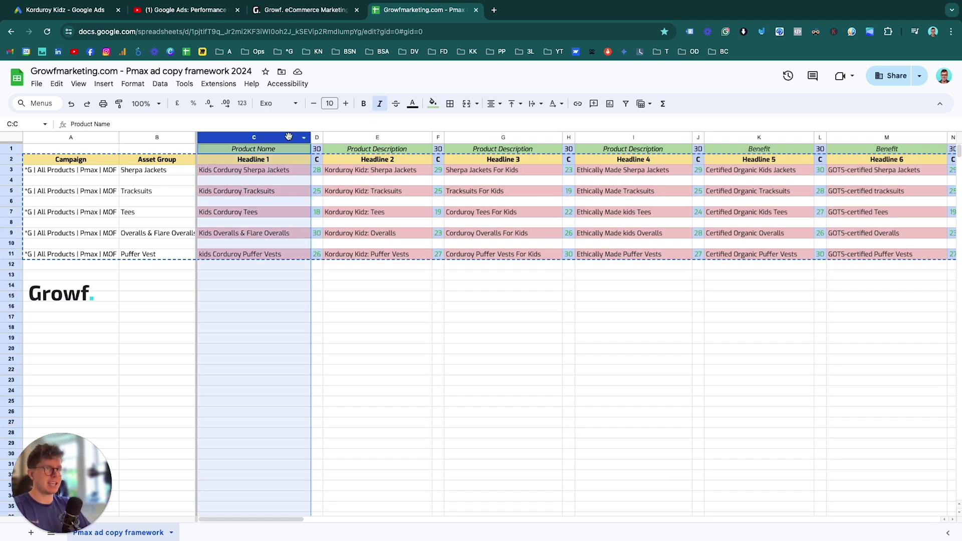
left_click(392, 132)
scroll(443, 212, "right", 1)
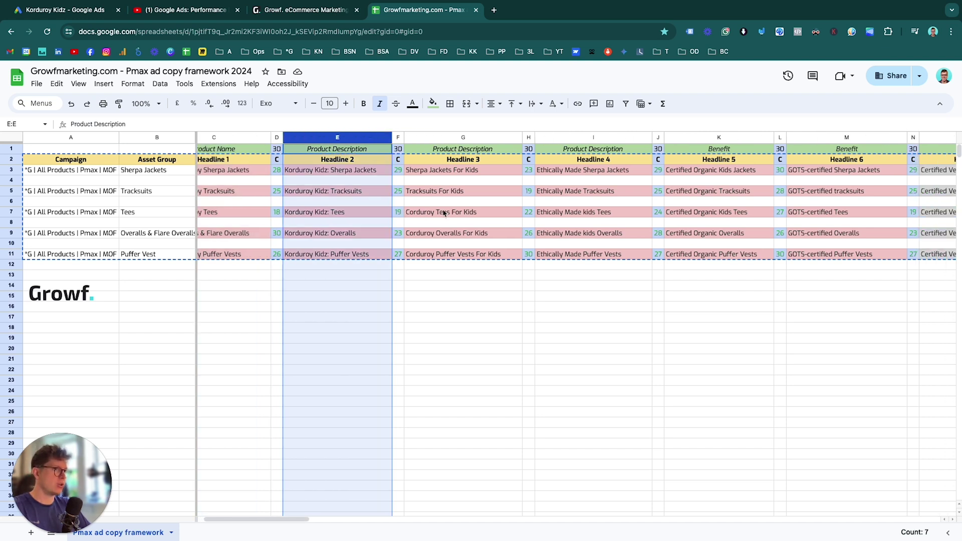
left_click(593, 136, "shift")
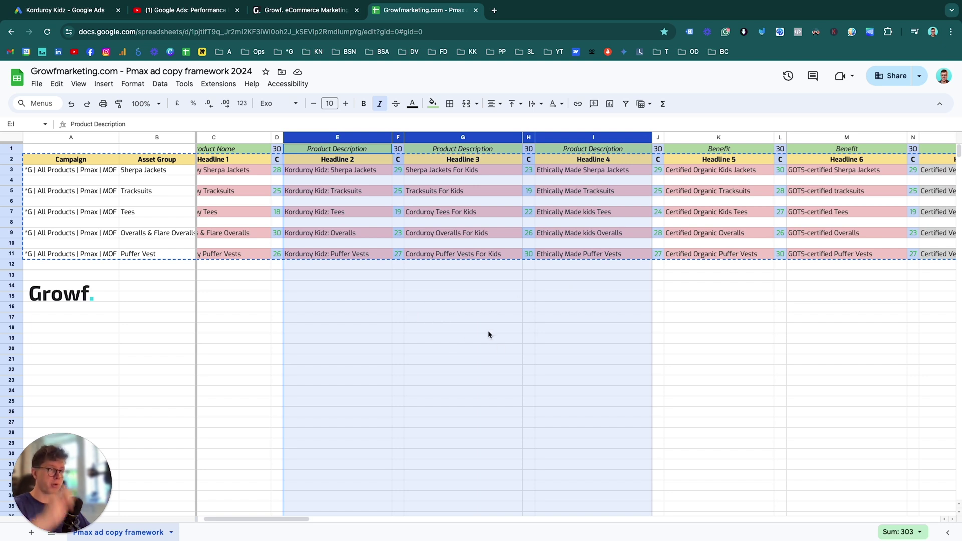
scroll(495, 328, "right", 2)
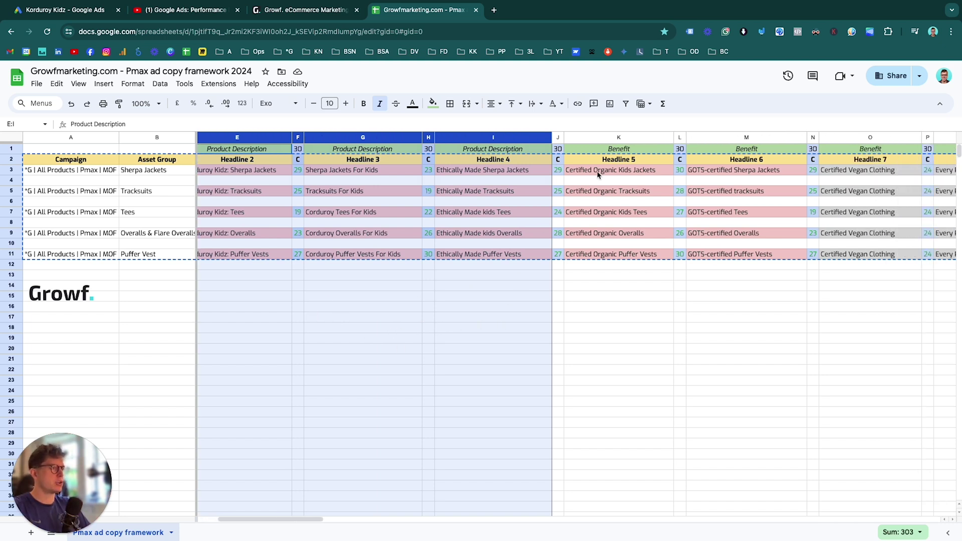
left_click(623, 138)
scroll(636, 410, "right", 4)
scroll(634, 414, "right", 5)
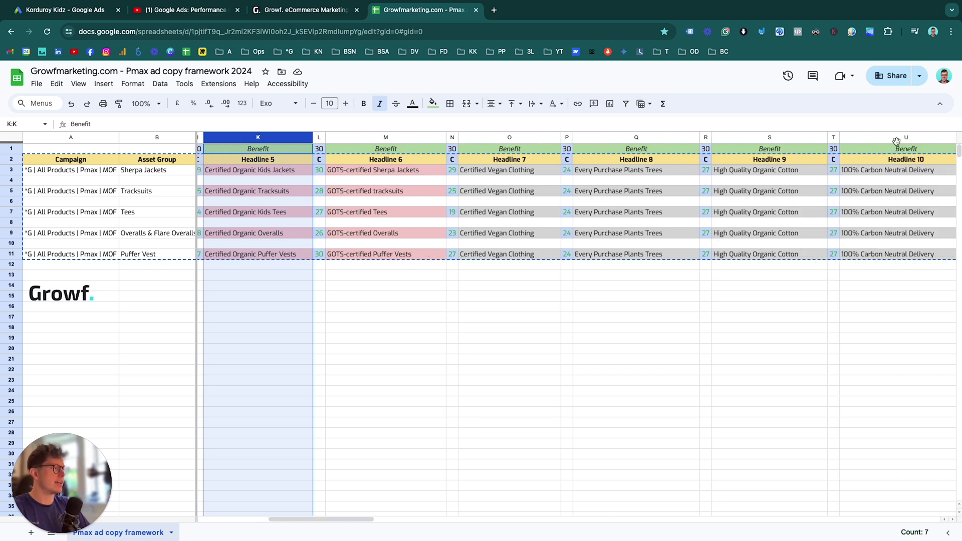
left_click(906, 138, "shift")
scroll(744, 378, "right", 3)
scroll(743, 375, "right", 4)
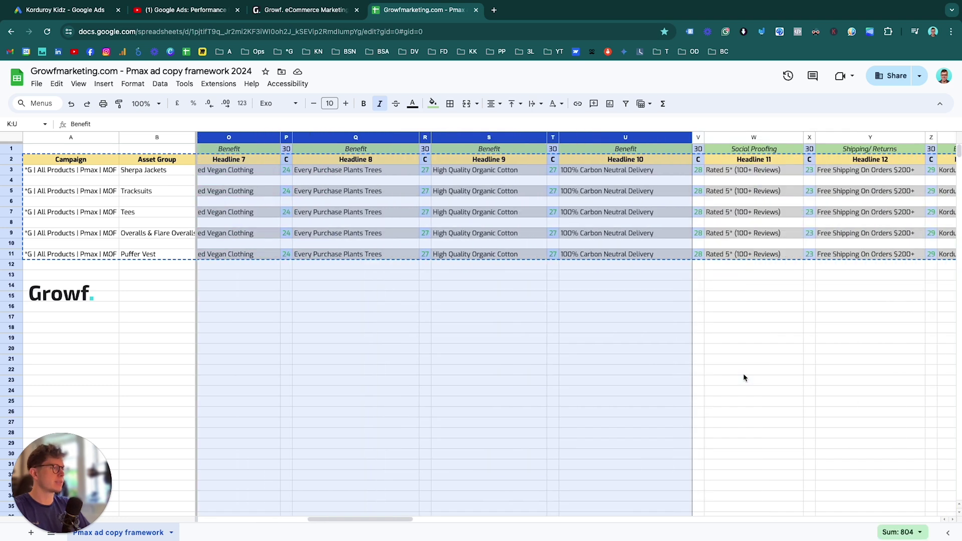
left_click(765, 137)
left_click(870, 137)
scroll(714, 308, "right", 17)
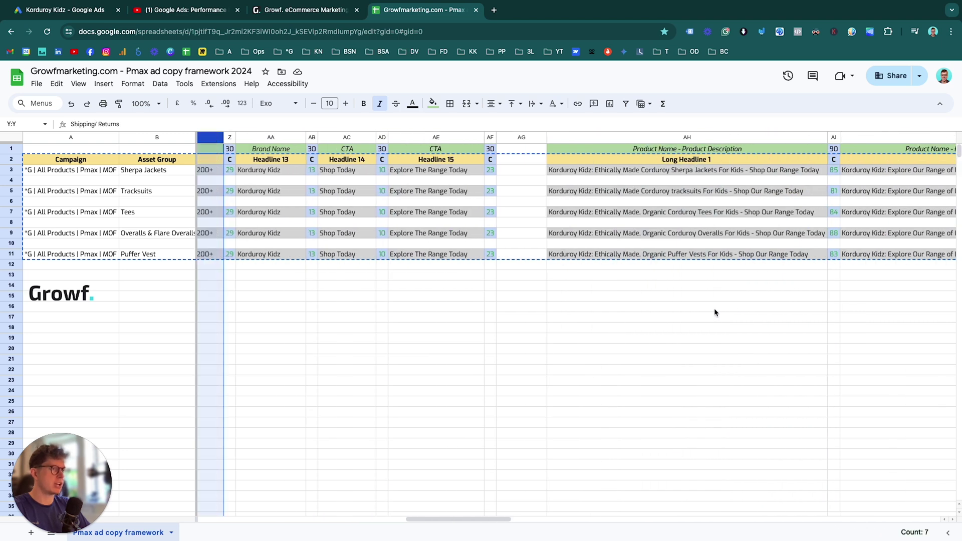
scroll(714, 308, "left", 7)
left_click_drag(539, 137, 749, 134)
left_click(637, 368)
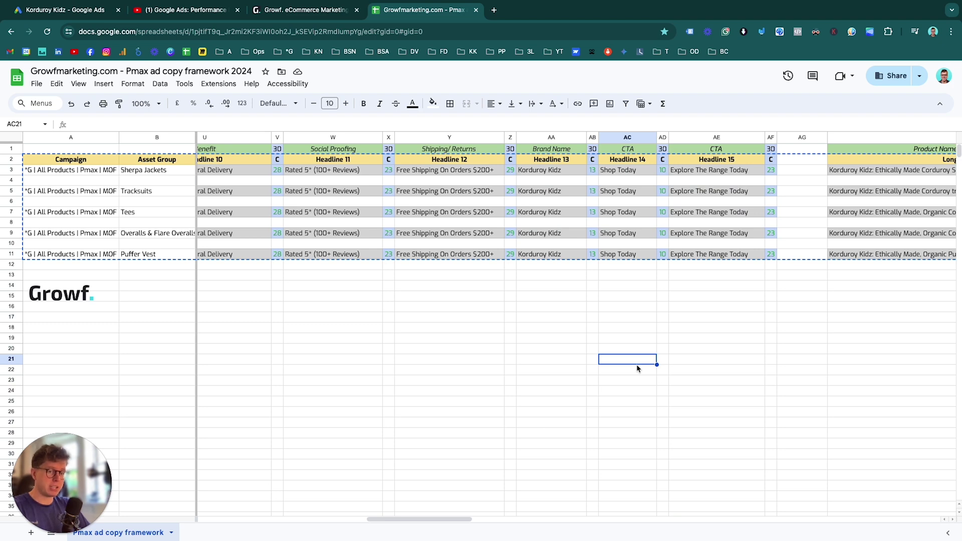
scroll(634, 367, "right", 15)
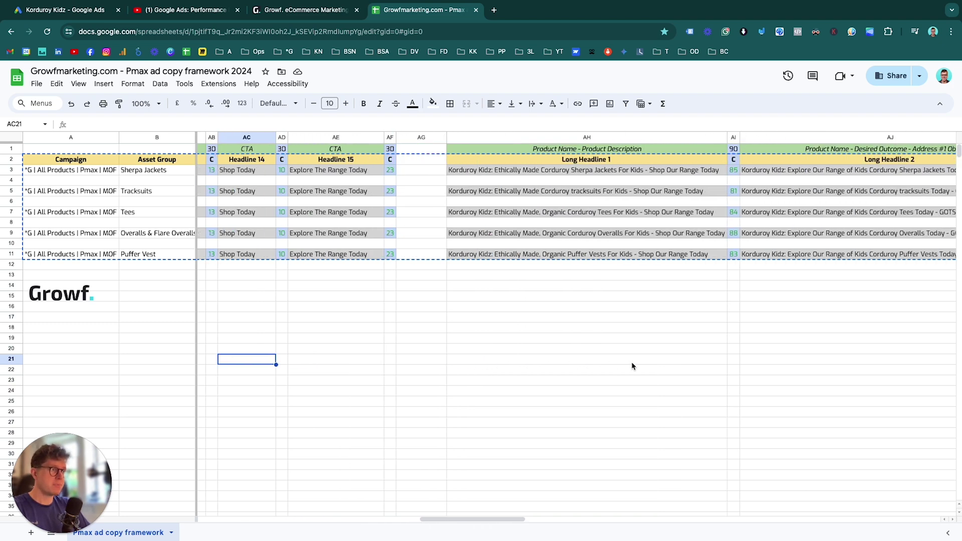
scroll(631, 366, "left", 2)
left_click(328, 148)
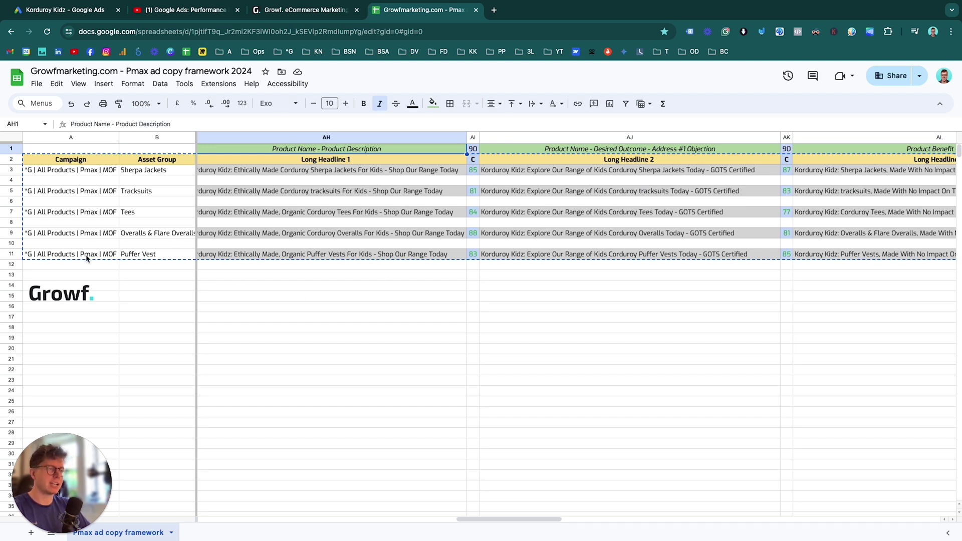
scroll(434, 293, "right", 1)
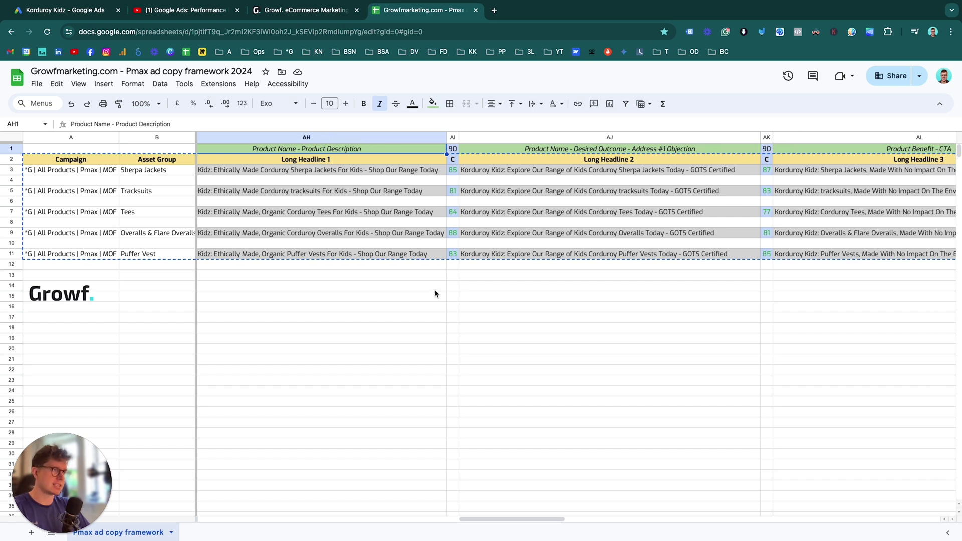
key("Right")
key("Right")
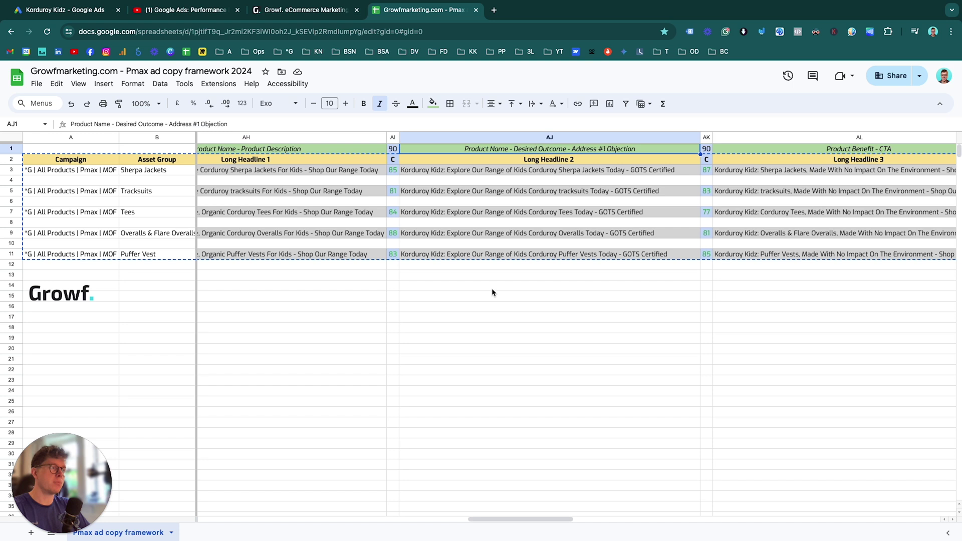
scroll(431, 300, "right", 5)
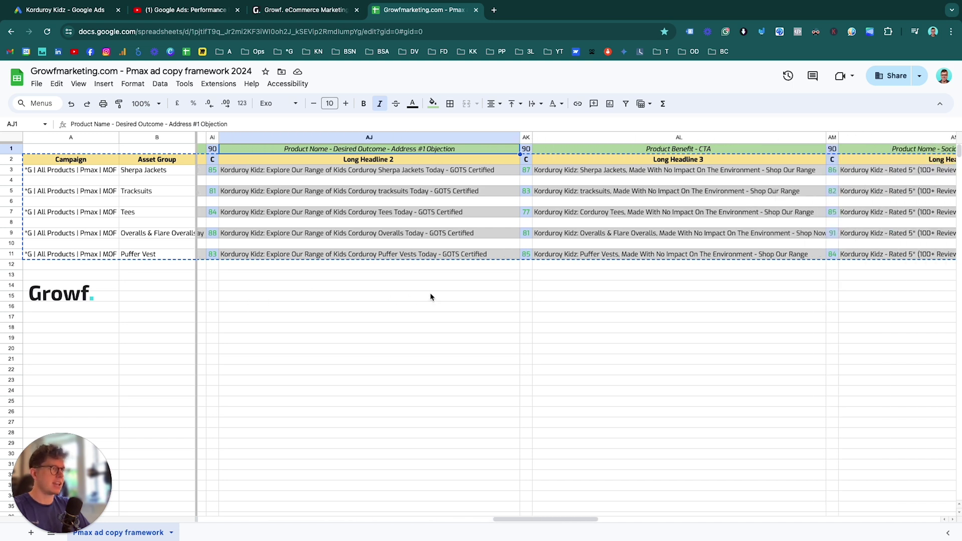
key("Right")
key("Right")
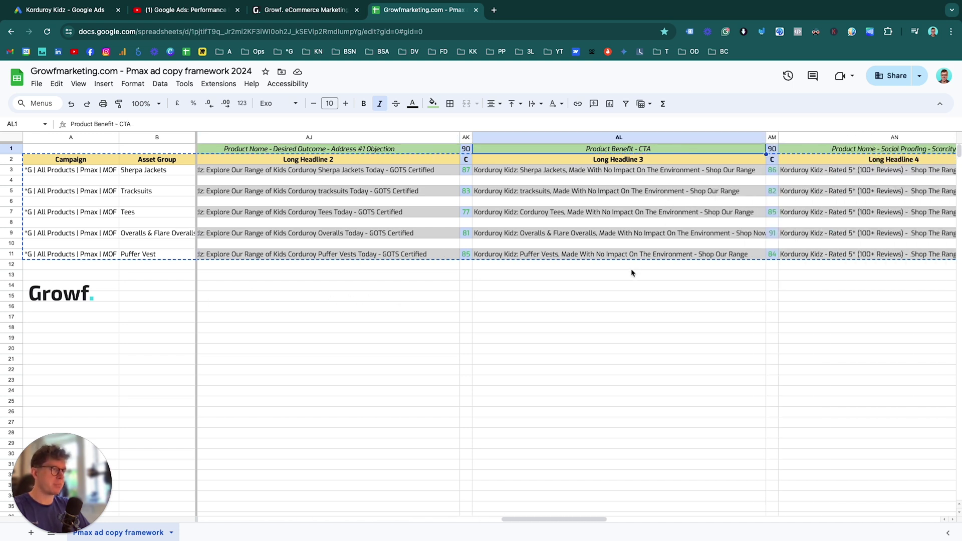
scroll(630, 268, "right", 5)
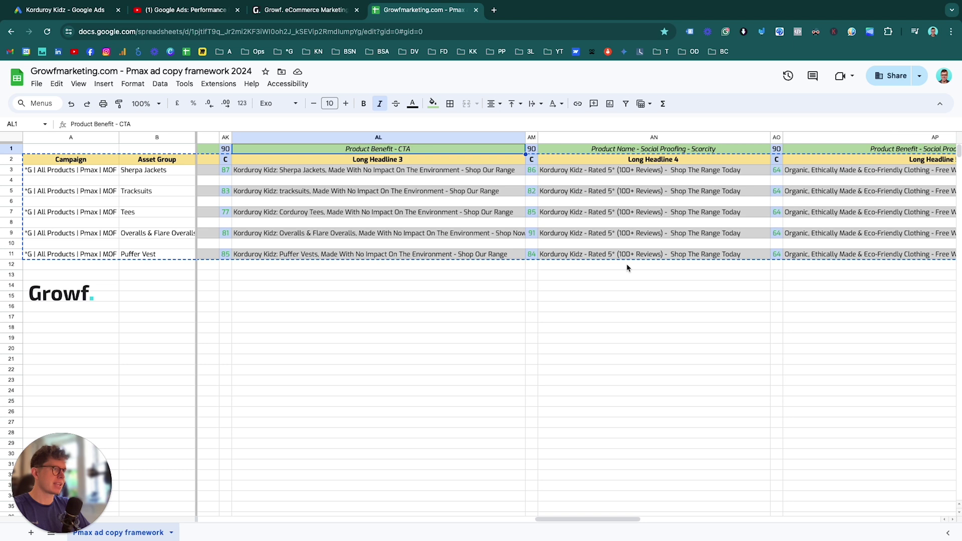
scroll(626, 264, "right", 2)
left_click(582, 144)
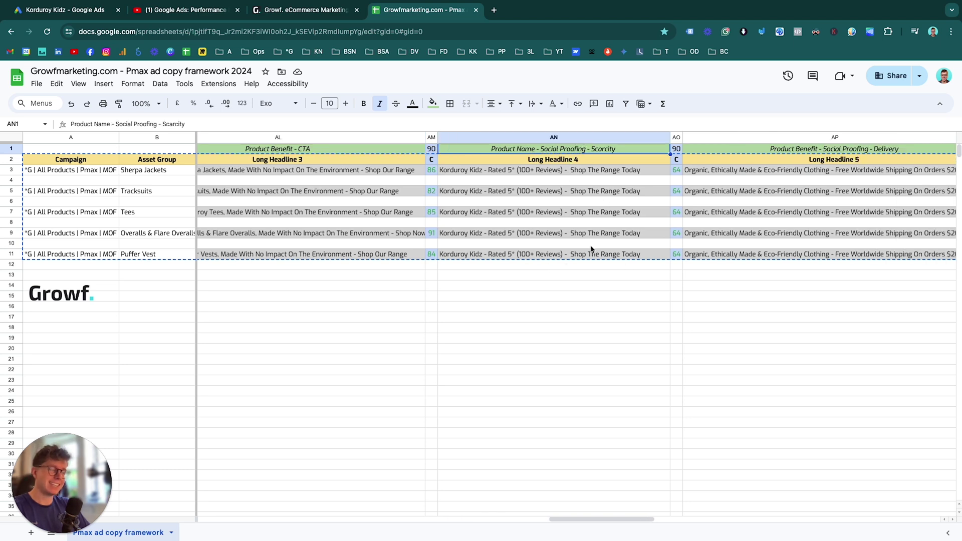
scroll(591, 249, "right", 5)
left_click(617, 142)
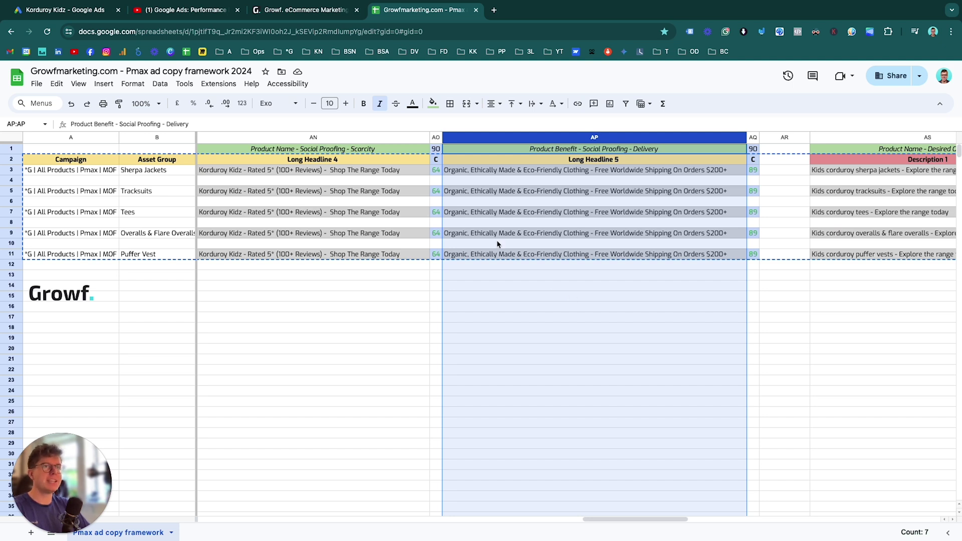
left_click(65, 10)
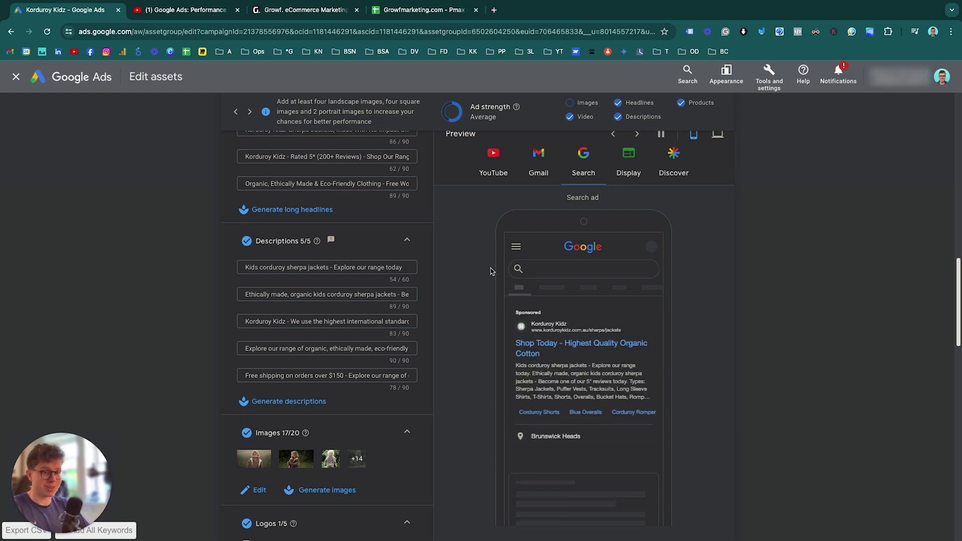
key("ctrl+4")
scroll(548, 334, "right", 5)
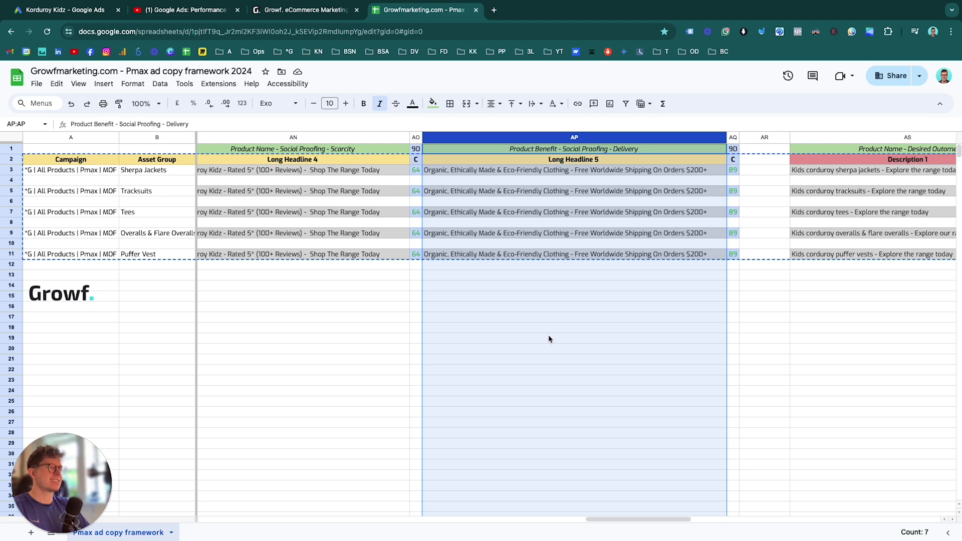
scroll(548, 333, "right", 5)
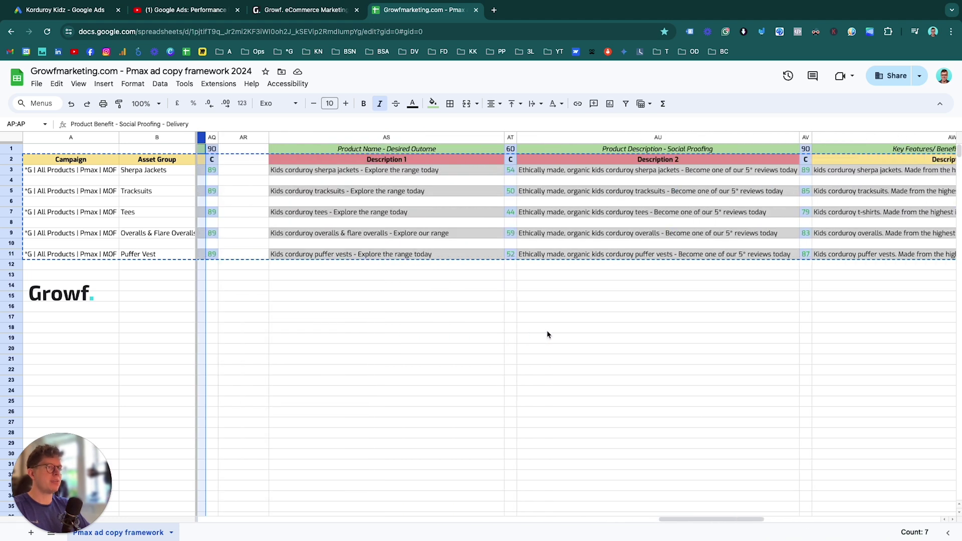
- Highlight the Description 1 column, its character counts and its 60-character limit
left_click(409, 137)
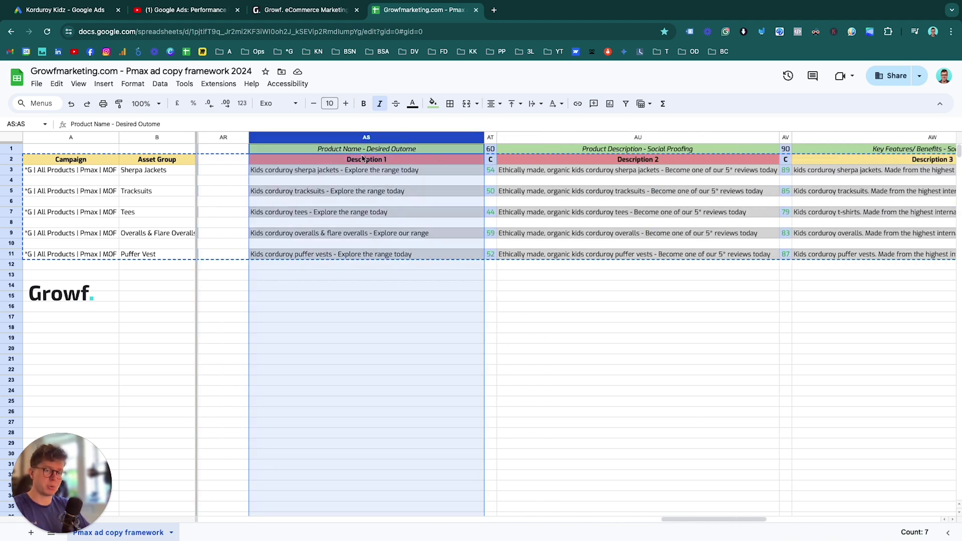
left_click(431, 464)
left_click_drag(490, 170, 492, 256)
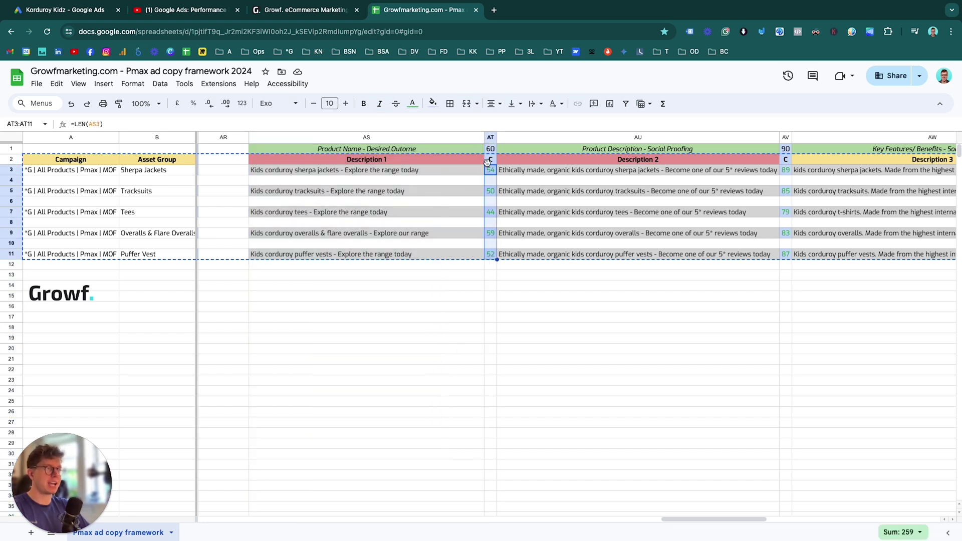
left_click(501, 296)
left_click(493, 150)
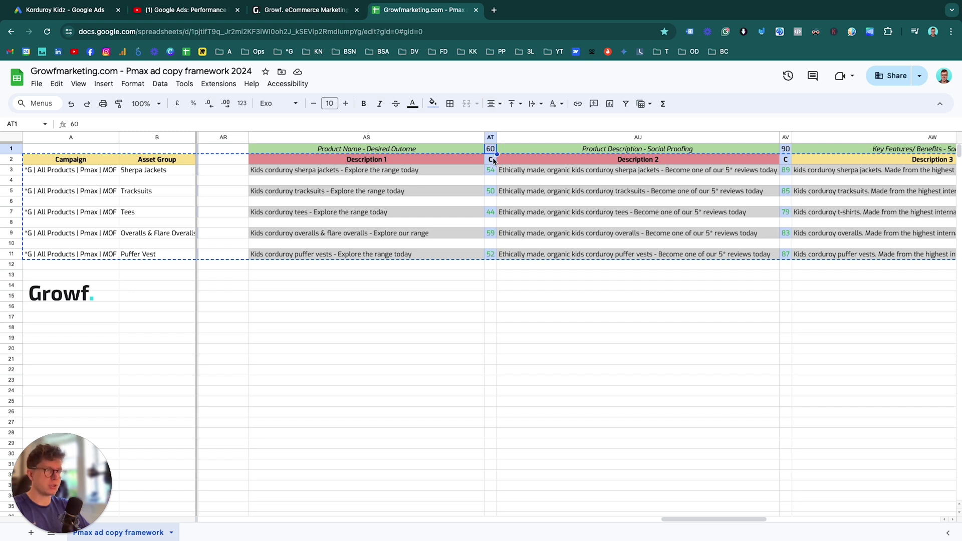
- Append dashes to the sherpa jackets Description 1 and check its character count
left_click(449, 170)
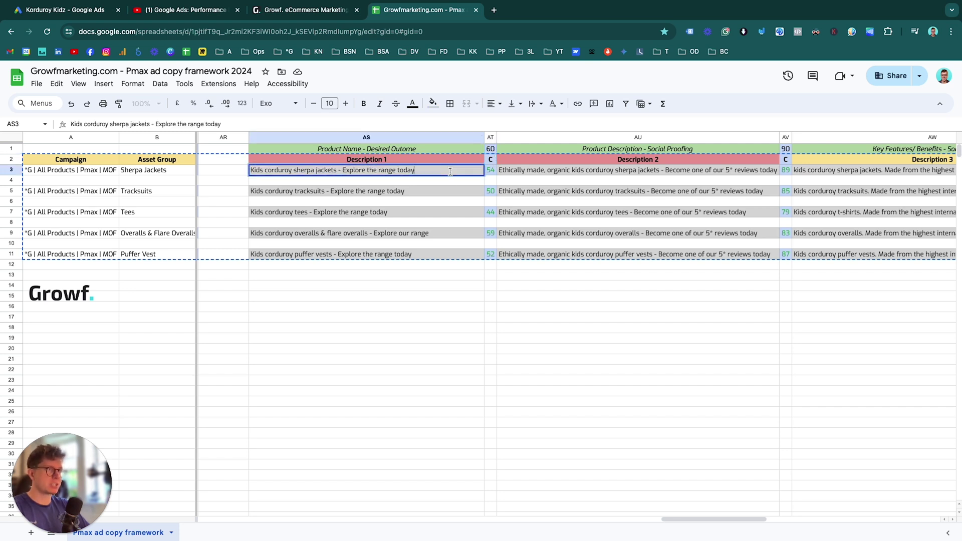
type("-----------")
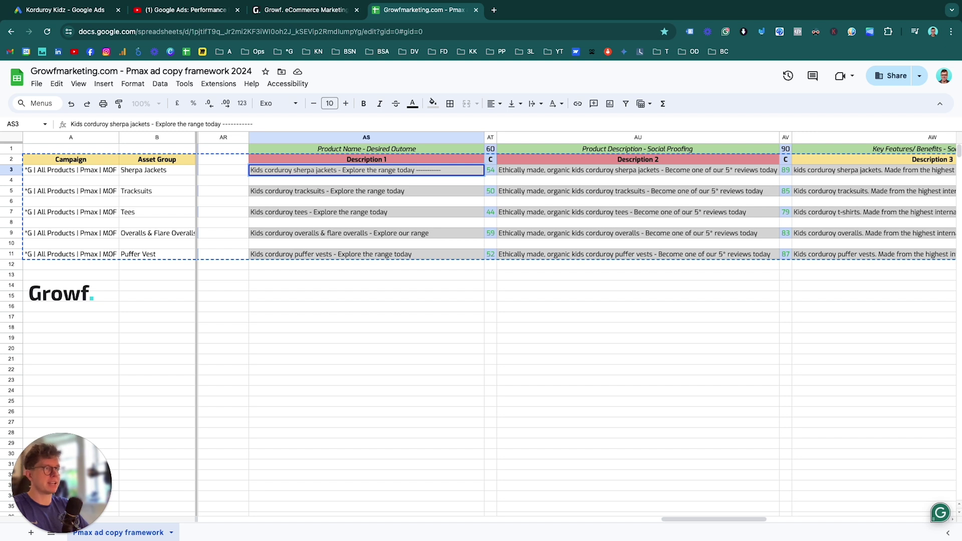
key("Return")
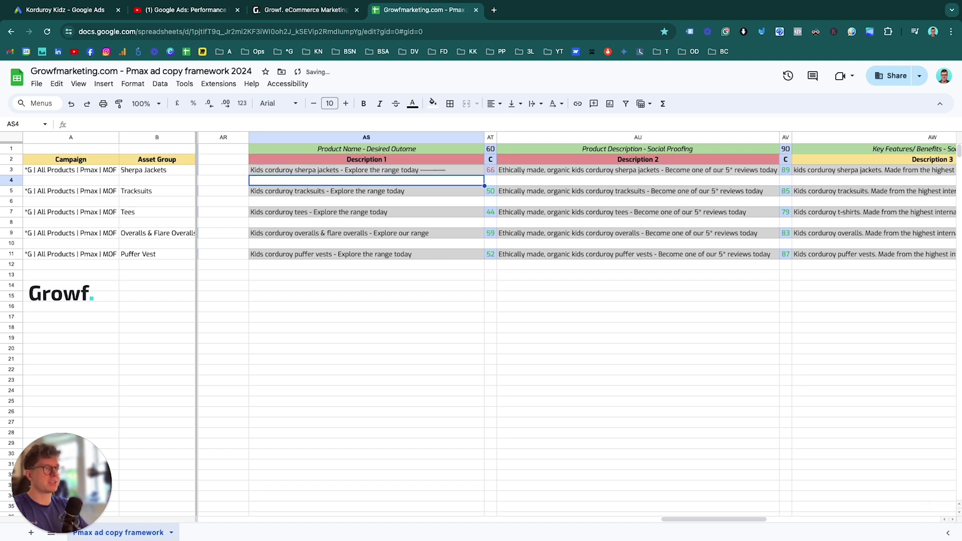
key("Up")
key("Up")
key("Down")
key("Right")
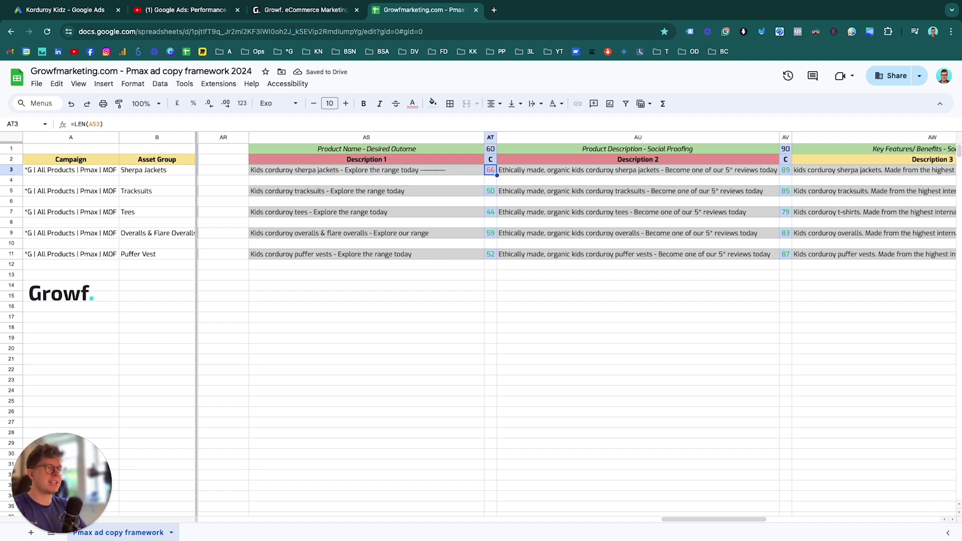
key("Left")
- Delete the trailing dashes so Description 1 is back to 54 characters
key("Return")
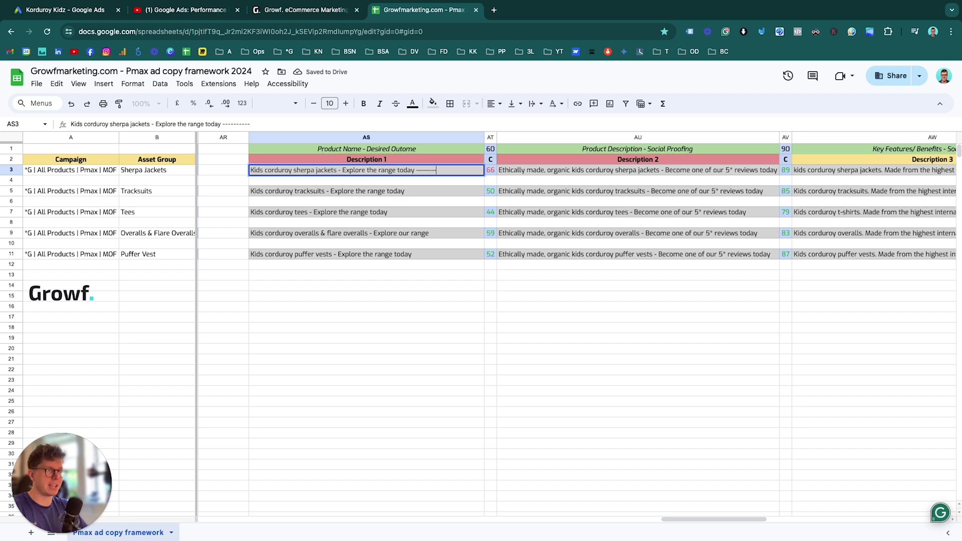
key("BackSpace")
key("BackSpace")
key("BackSpace")
key("BackSpace")
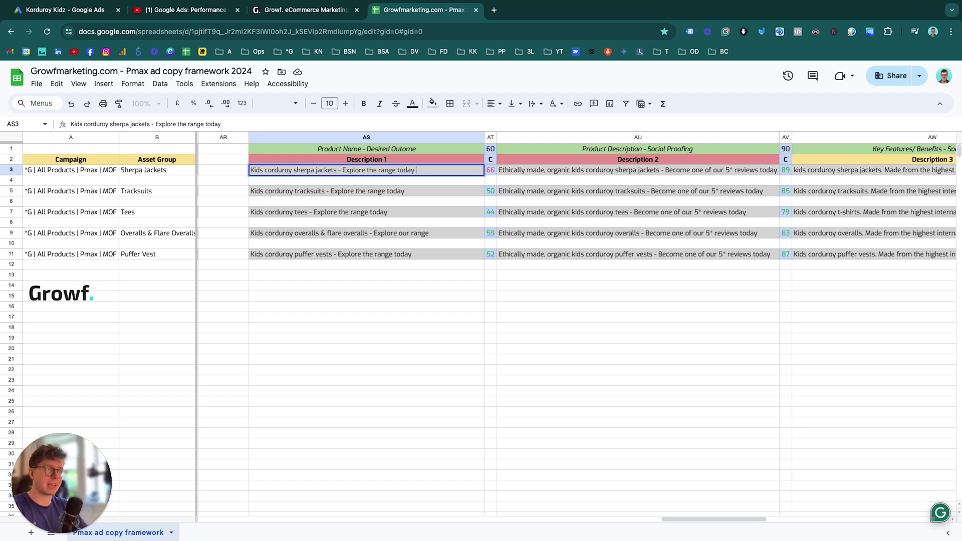
key("Return")
key("Up")
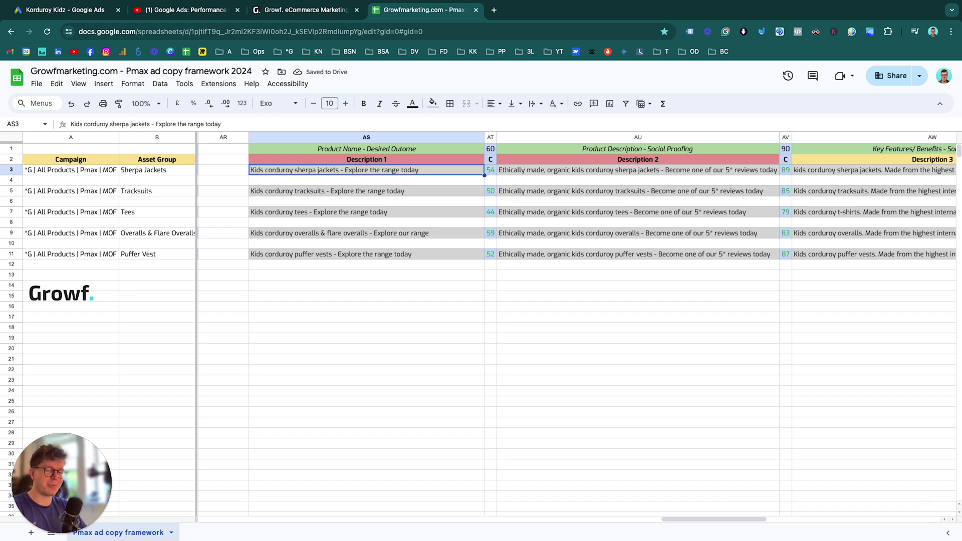
- Step through the Social Proofing, Desired Outcome CTA and Delivery & Returns CTA headers toward Final URL
scroll(598, 279, "right", 5)
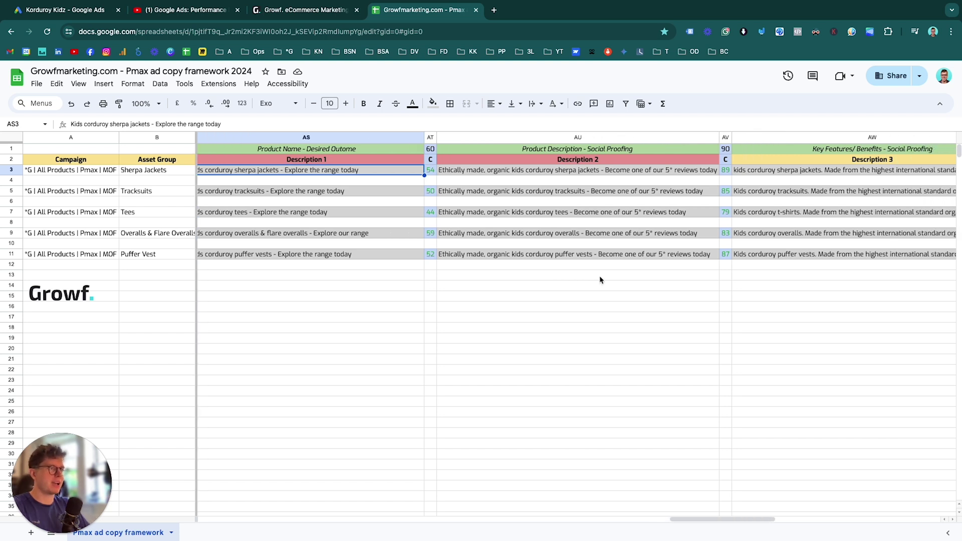
left_click(503, 150)
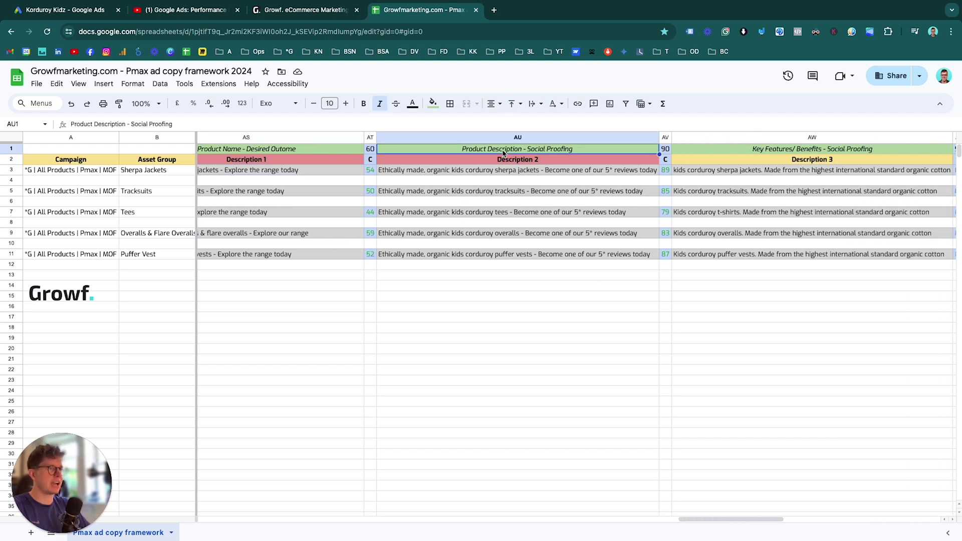
scroll(540, 318, "right", 6)
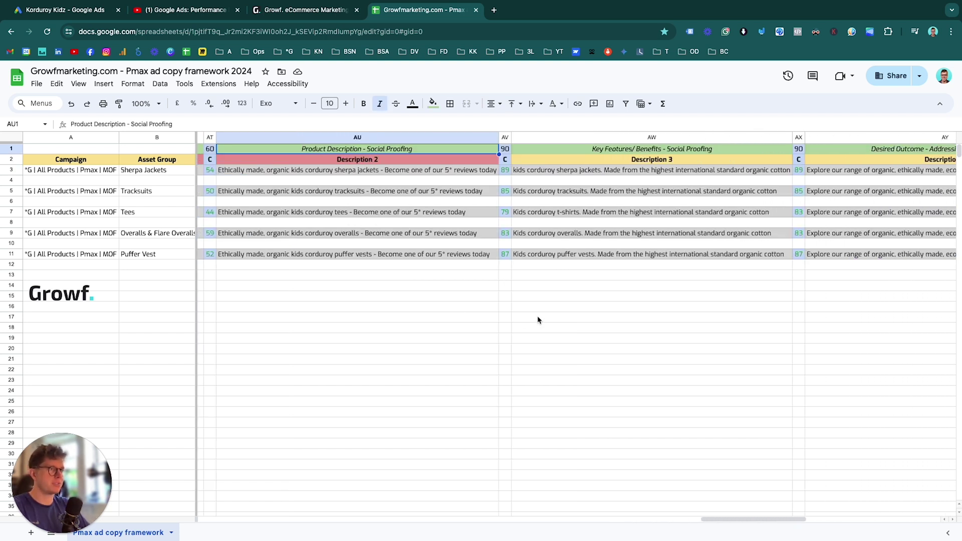
left_click(612, 153)
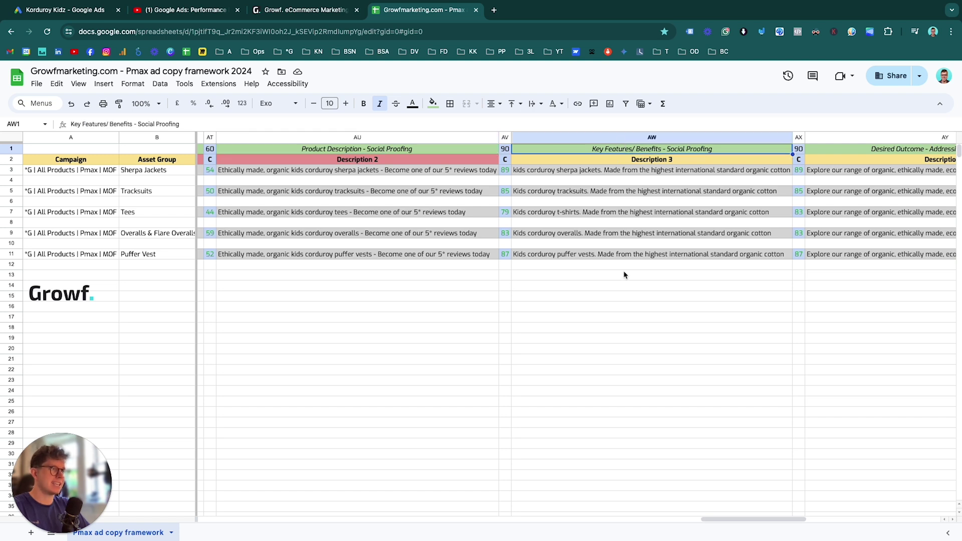
scroll(623, 274, "right", 9)
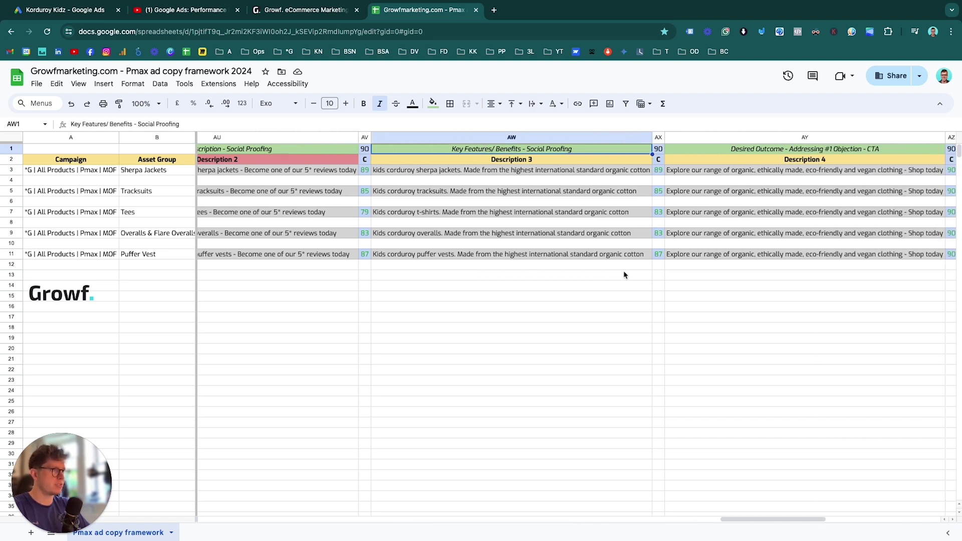
left_click(722, 149)
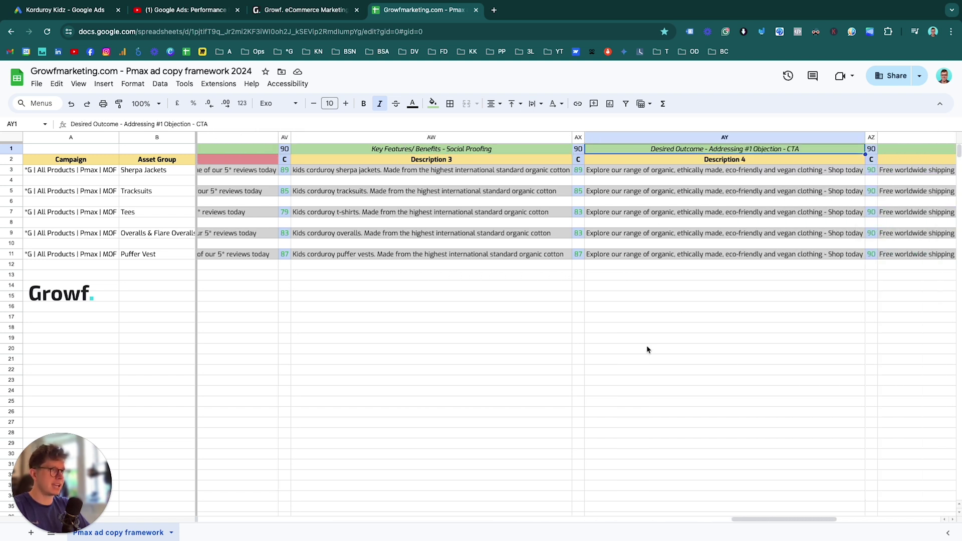
scroll(646, 347, "right", 12)
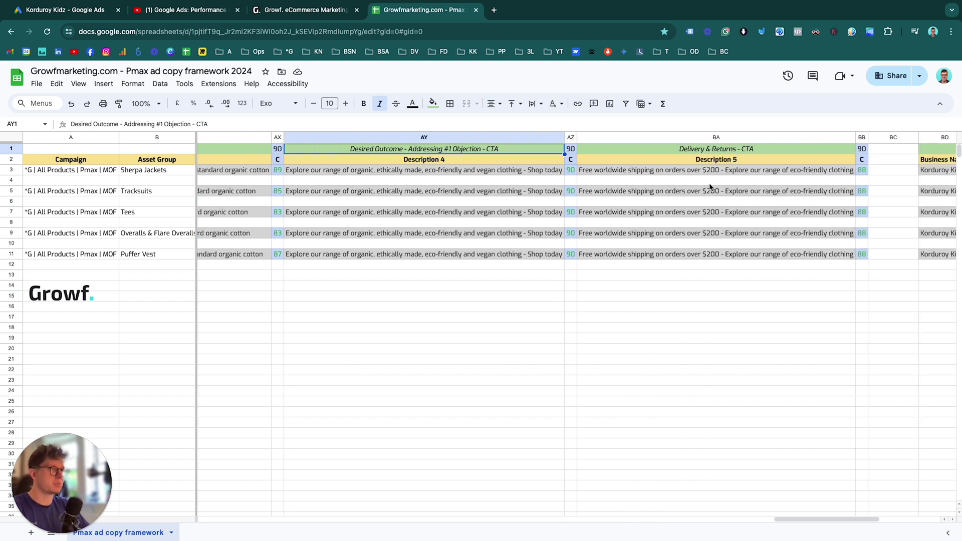
left_click(716, 150)
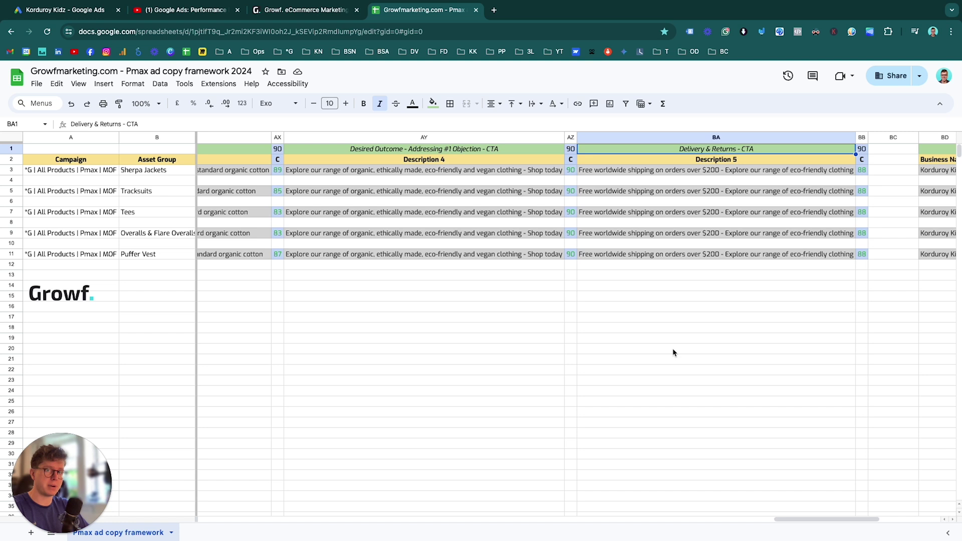
scroll(673, 352, "right", 12)
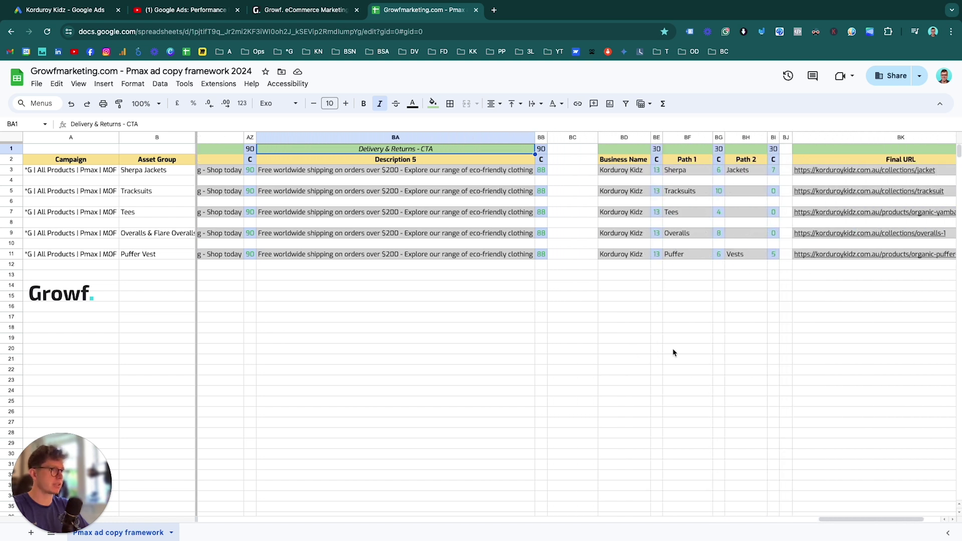
- Narrow the empty spacer column BC and scroll back to columns C–N
scroll(673, 352, "right", 4)
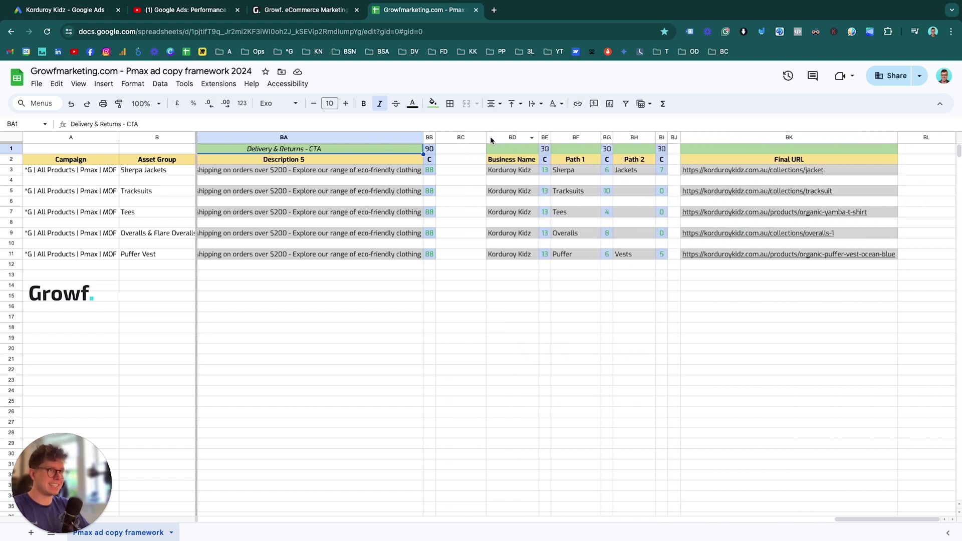
left_click_drag(485, 139, 464, 138)
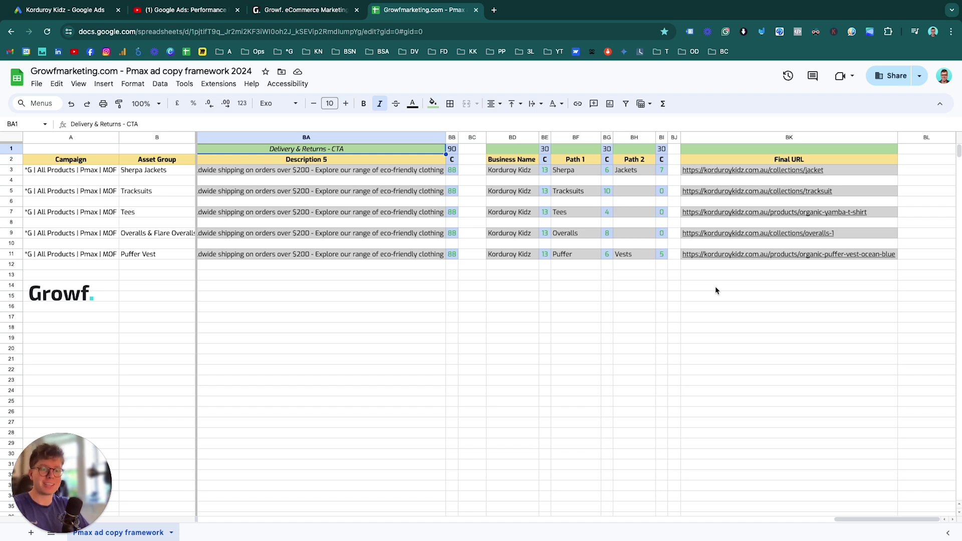
scroll(715, 287, "left", 15)
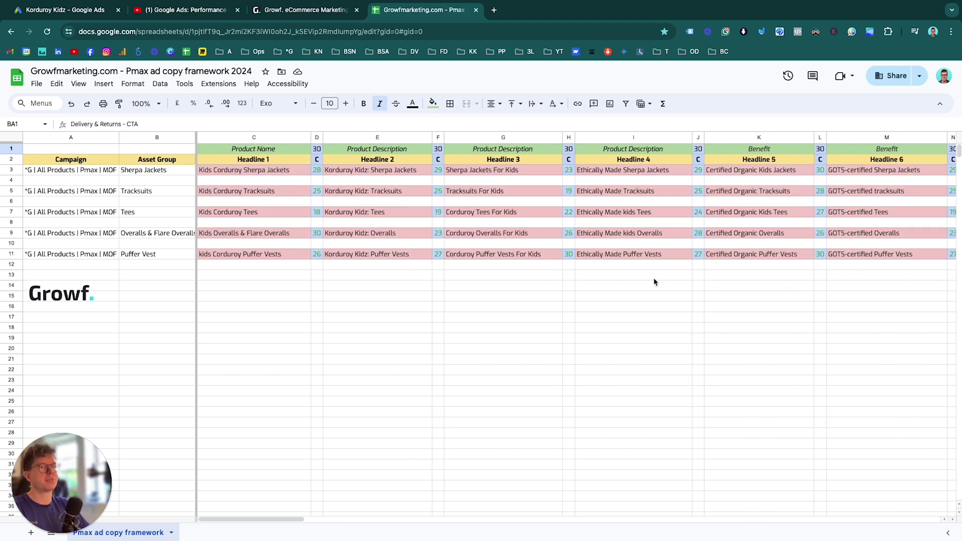
- Select cell A2 as the range start and scroll right to columns AW–BA
left_click(59, 163)
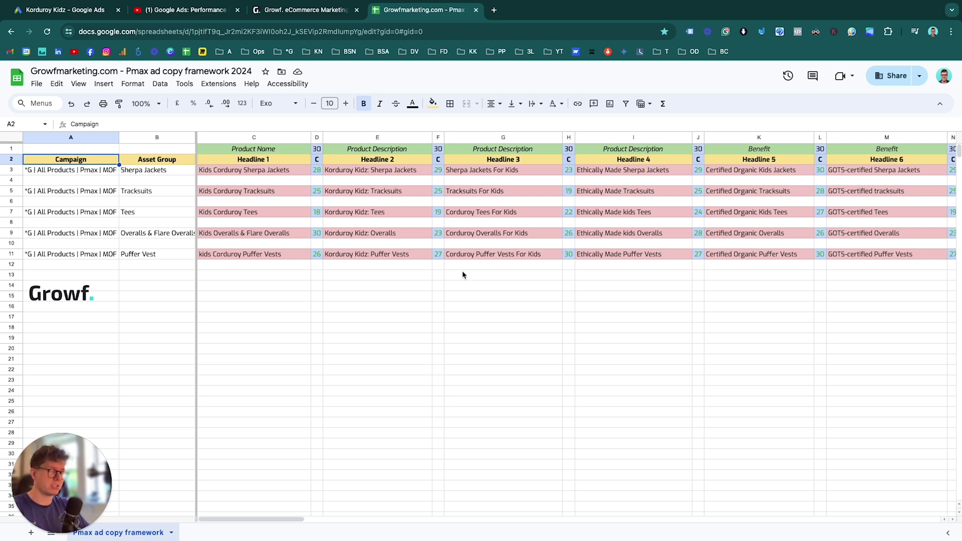
scroll(463, 275, "right", 20)
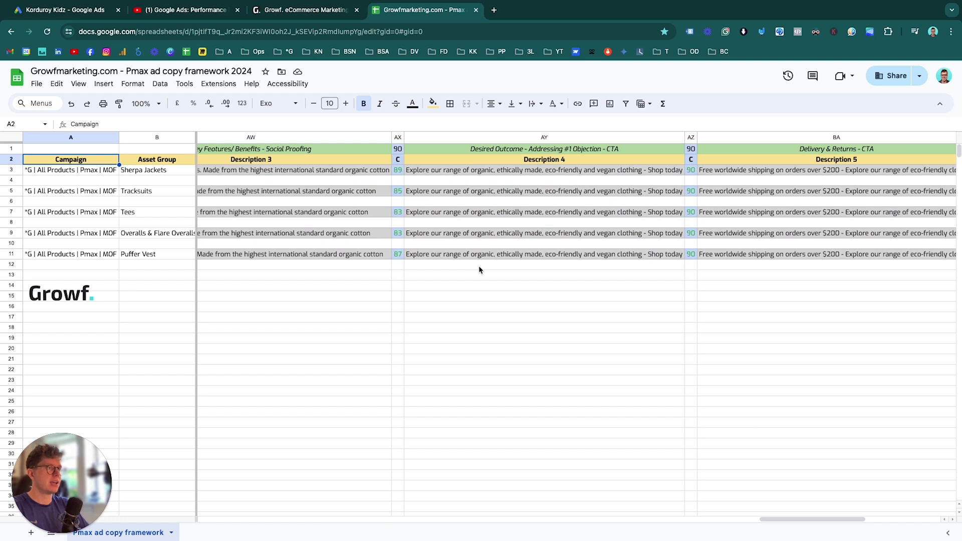
- Copy the ad copy table A2:BK11 and bring up Mission Control
left_click(896, 255, "shift")
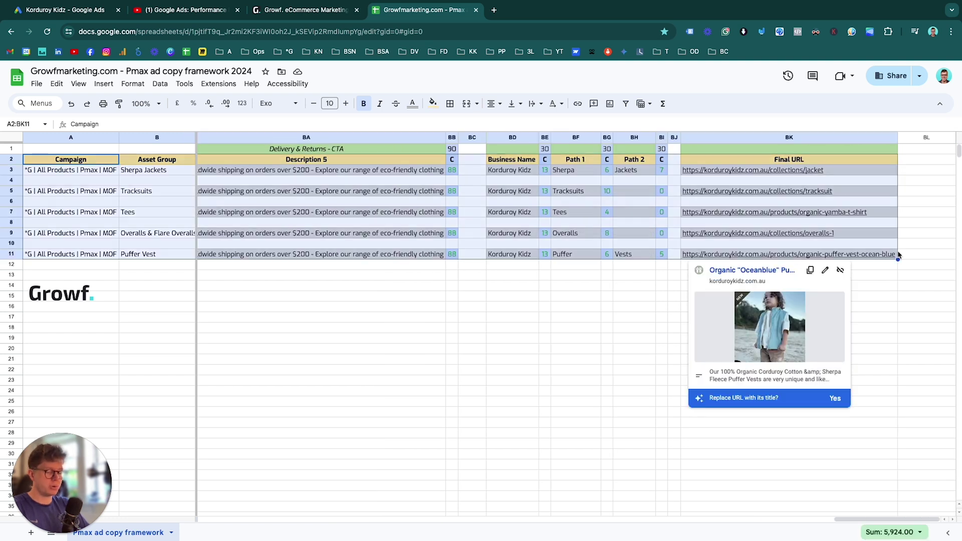
key("ctrl+c")
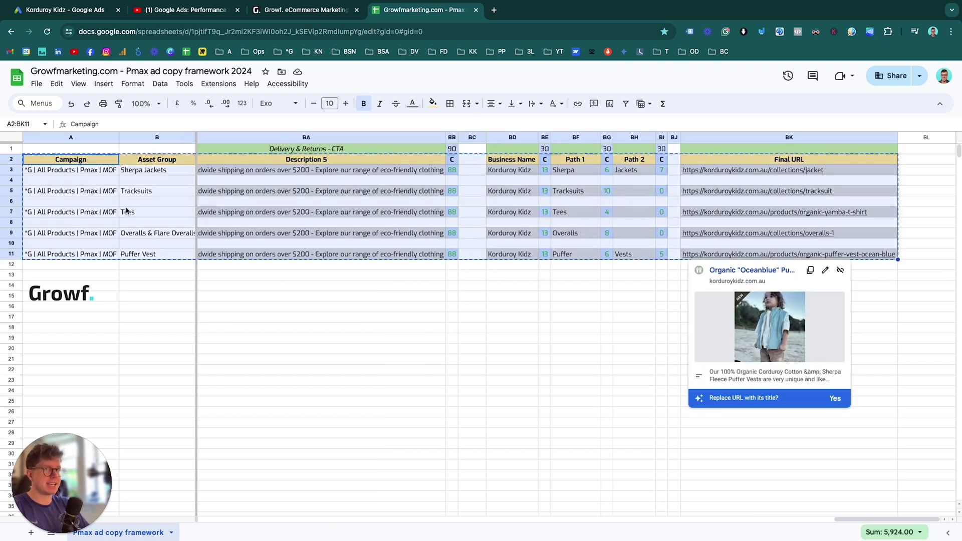
left_click(11, 159)
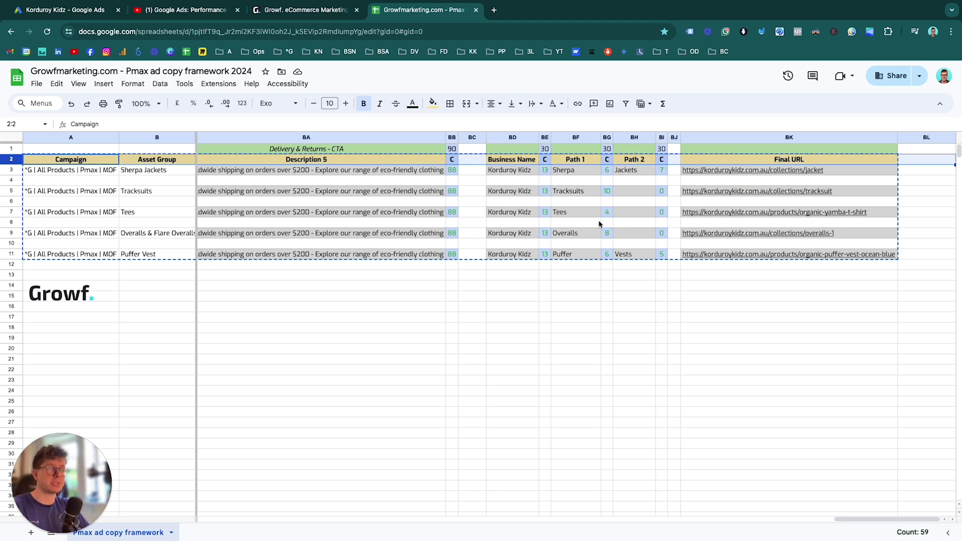
key("ctrl+Up")
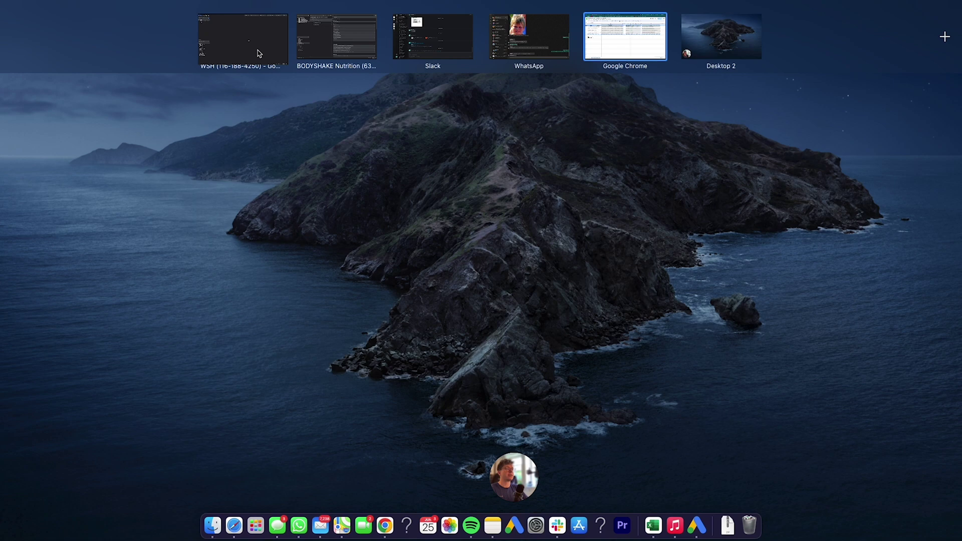
- Add a new Performance Max campaign in Google Ads Editor
left_click(259, 54)
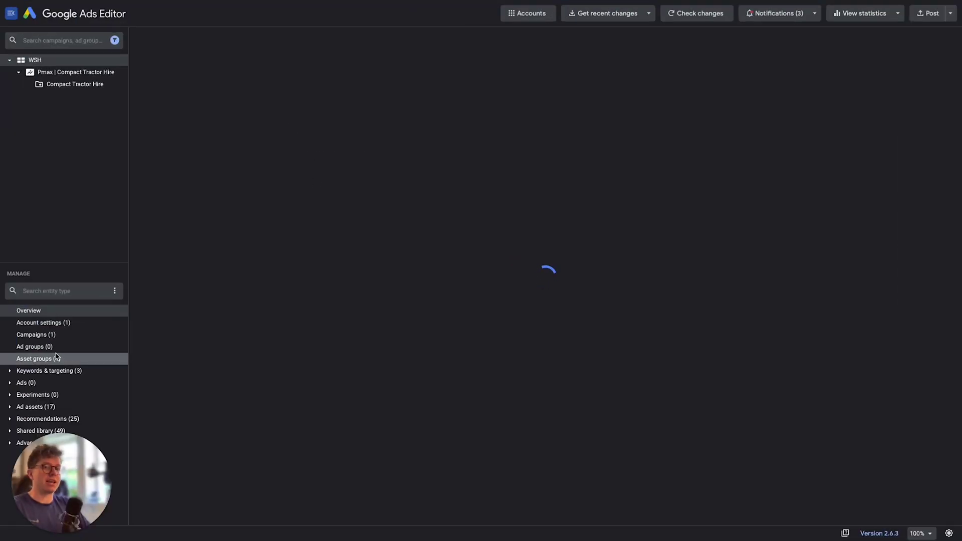
left_click(46, 335)
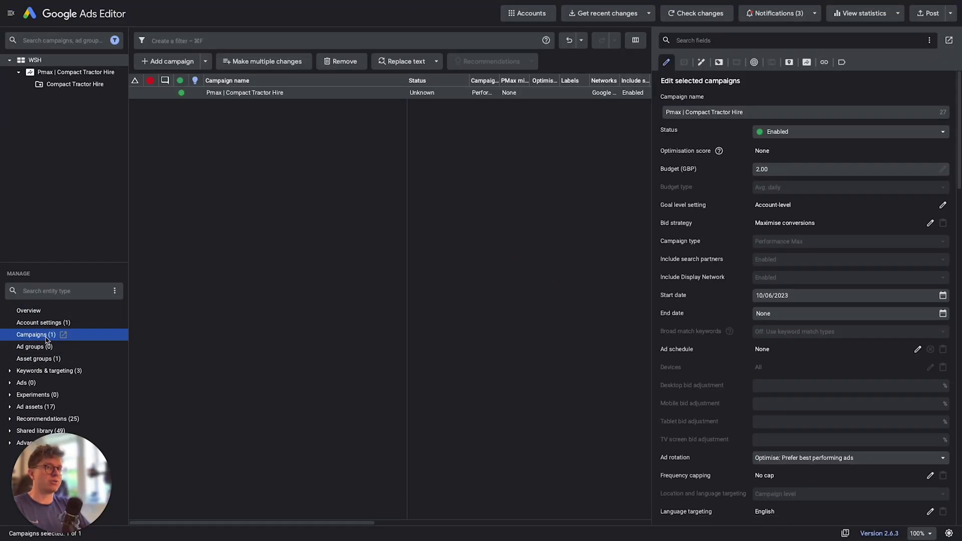
left_click(206, 62)
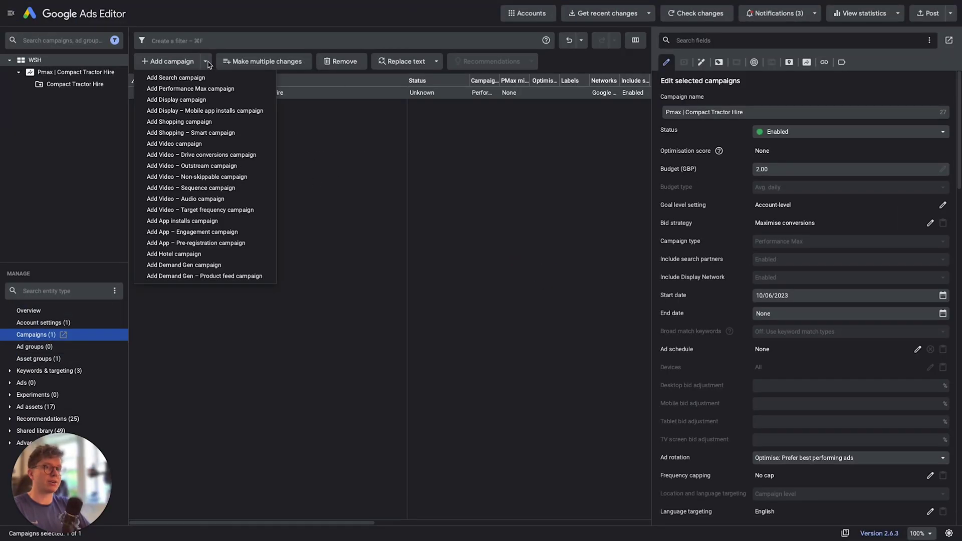
left_click(209, 89)
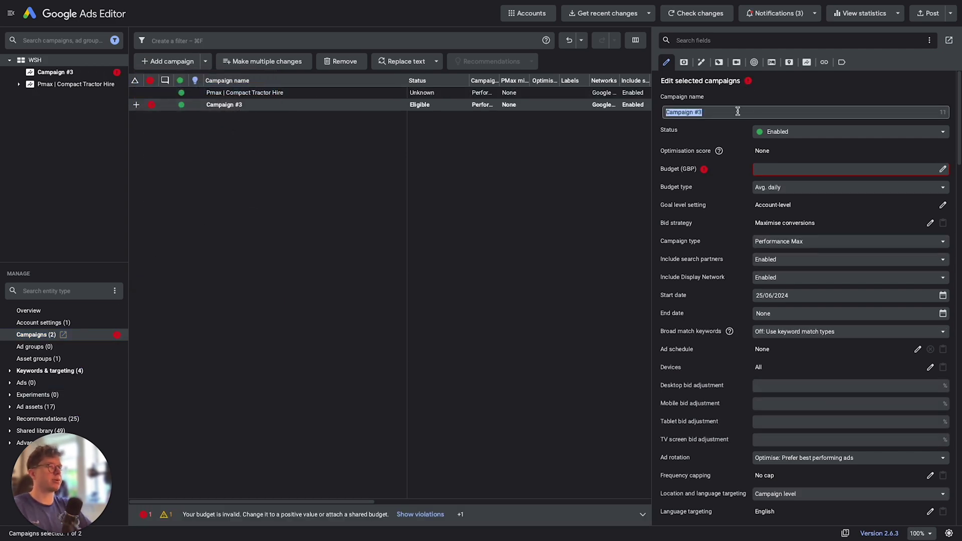
- Name the campaign '*G | All Products | Pmax | MOF' by pasting and changing MOB to MOF
key("ctrl+Up")
left_click(636, 39)
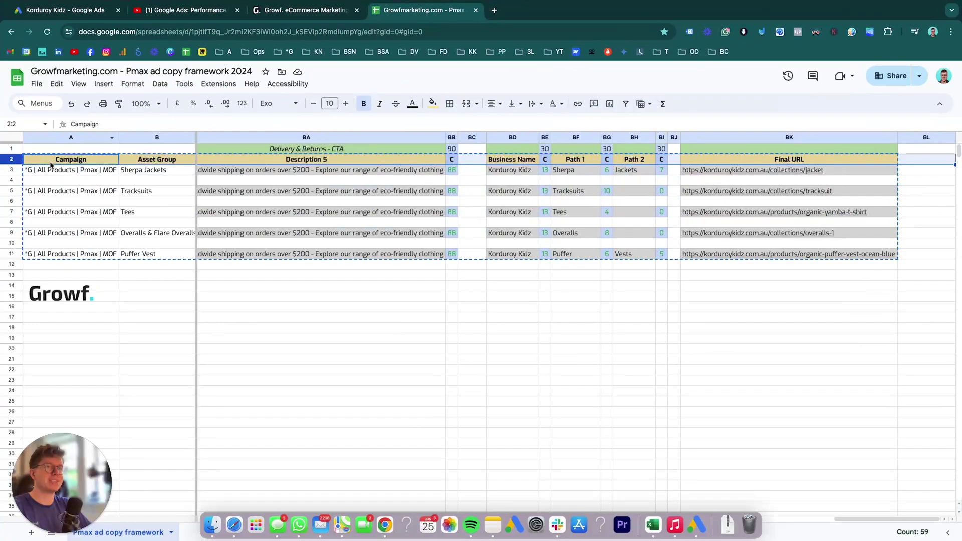
key("ctrl+Up")
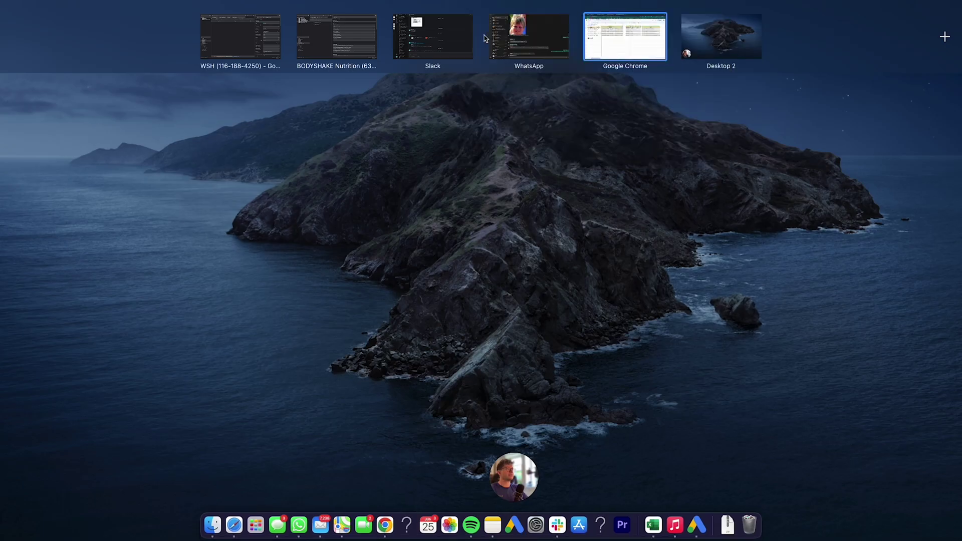
left_click(261, 48)
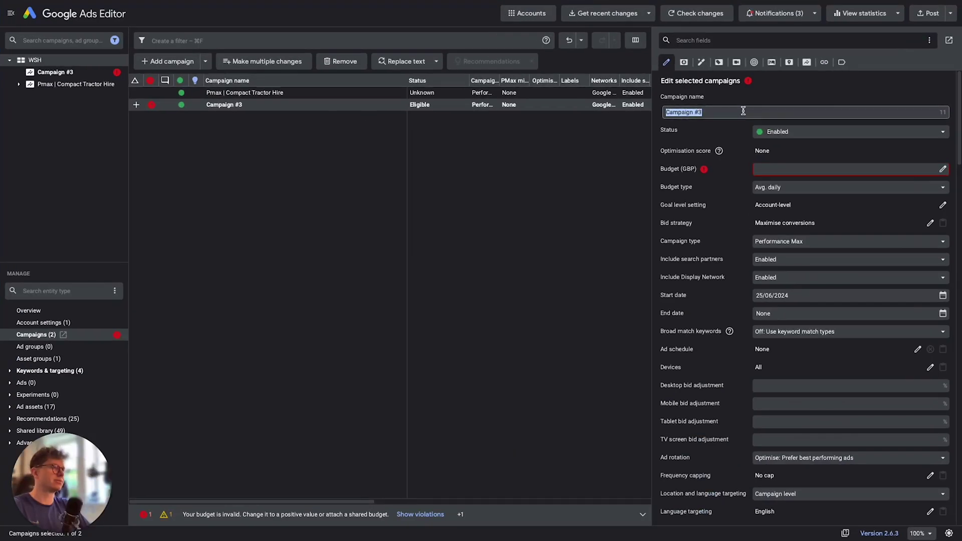
key("super+v")
key("BackSpace")
type("F")
key("Return")
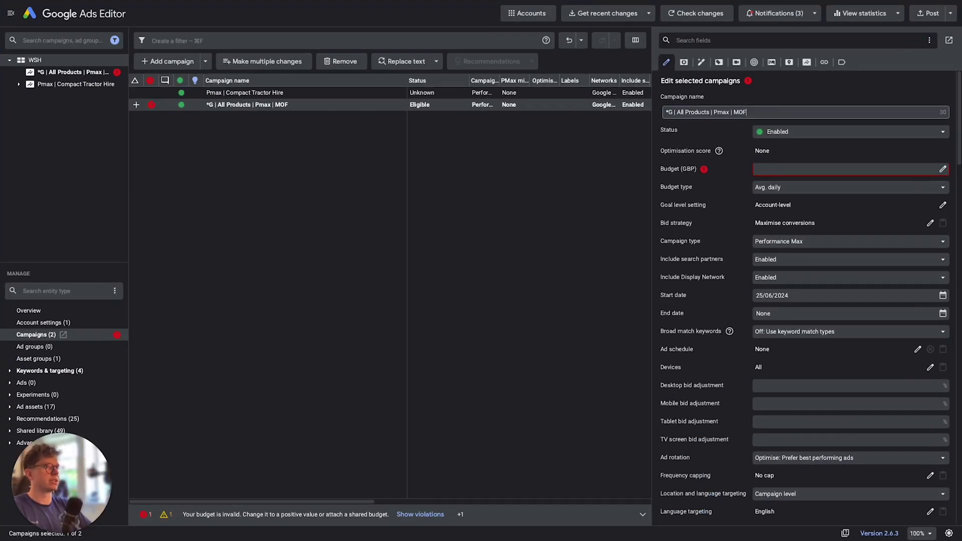
- Select the MOF campaign and show its asset groups list
left_click(326, 113)
left_click(327, 106)
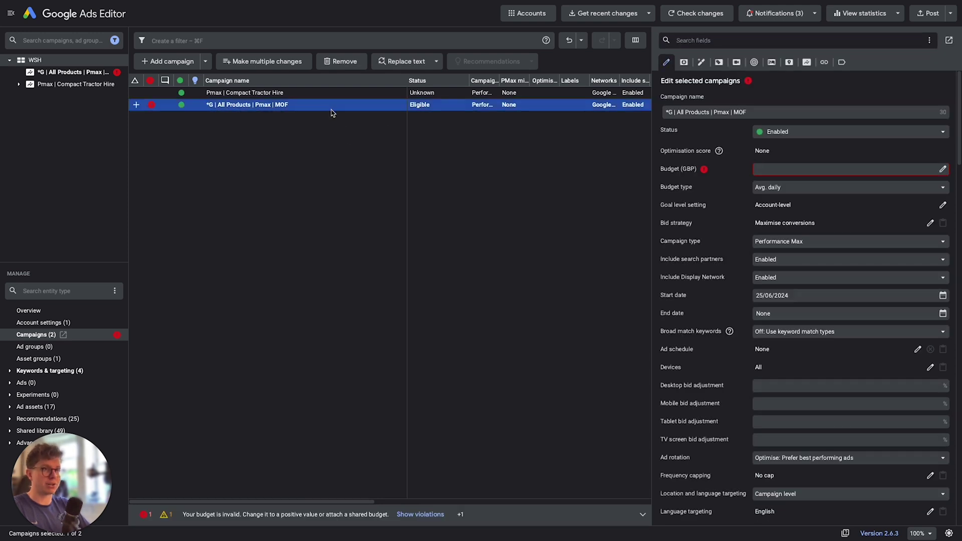
left_click(50, 359)
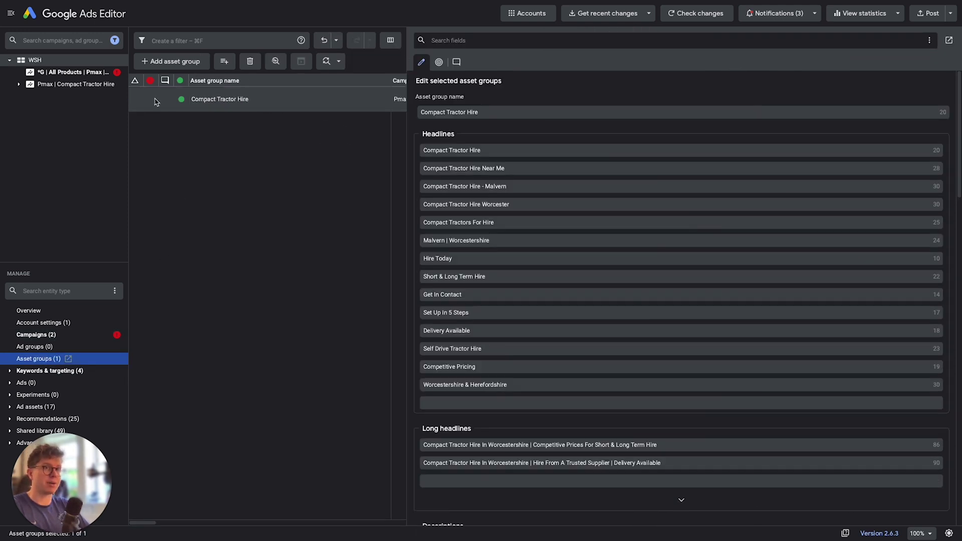
- Bulk-paste the copied rows into the MOF campaign, creating Sherpa Jackets through Puffer Vest
left_click(75, 72)
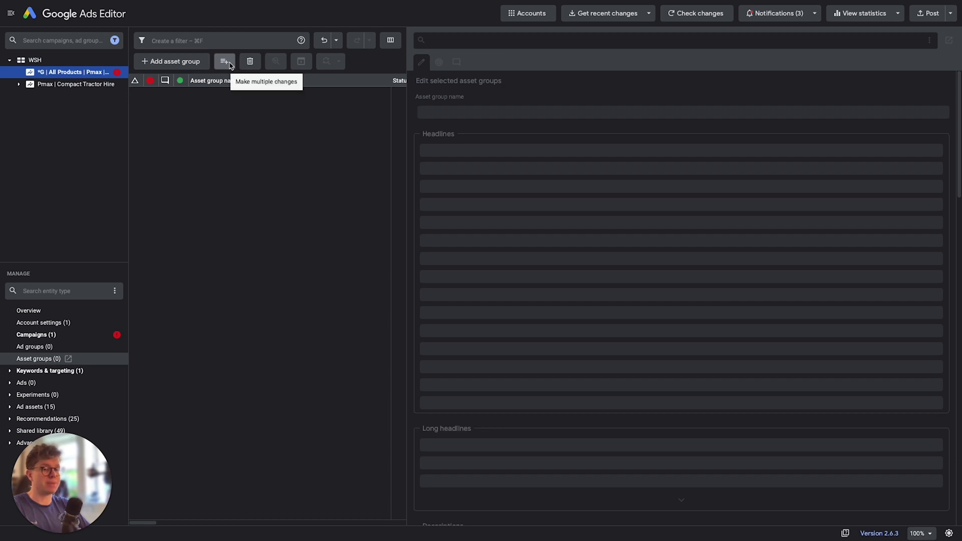
left_click(224, 62)
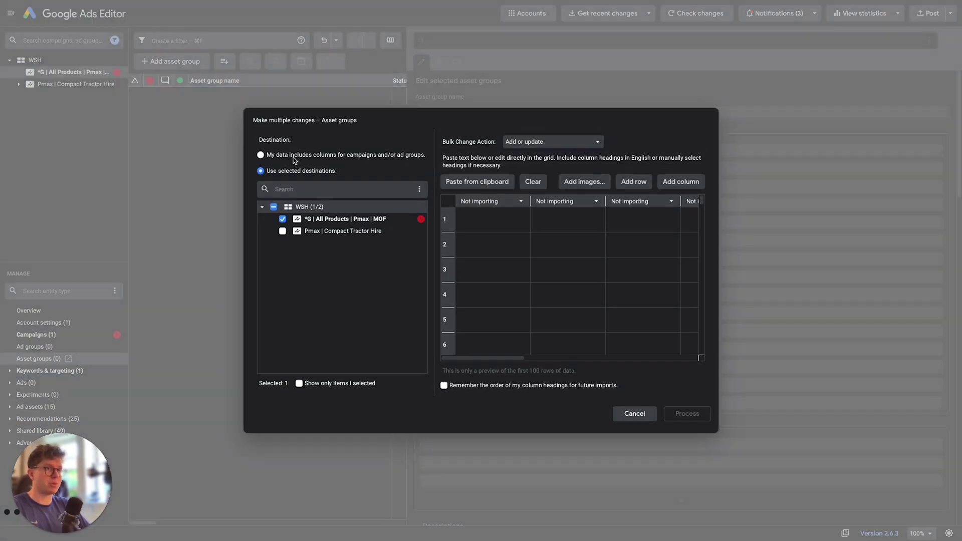
left_click(335, 159)
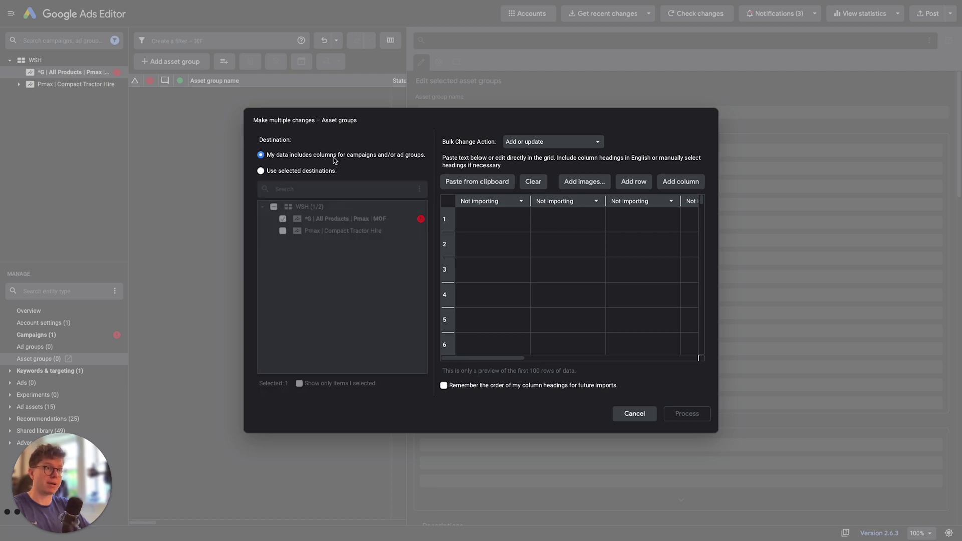
left_click(488, 187)
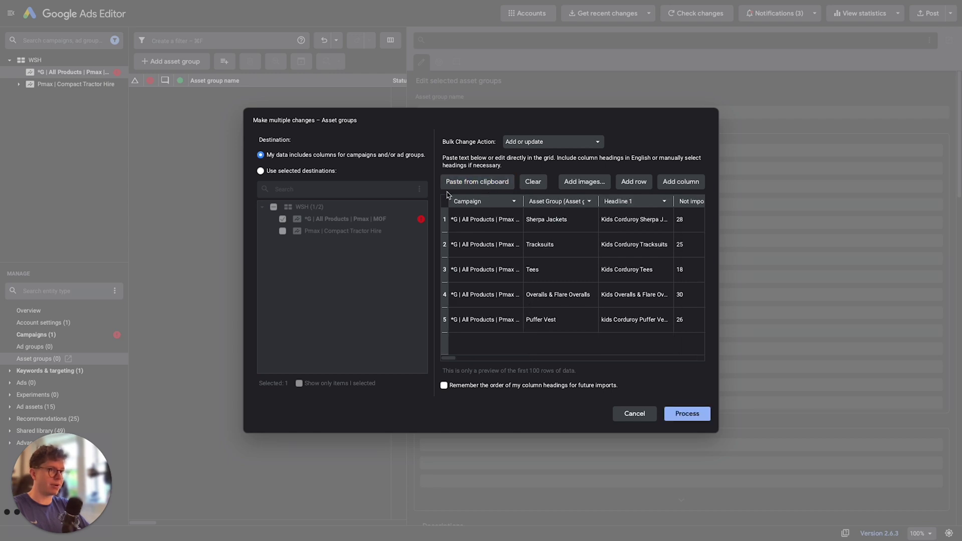
scroll(551, 260, "right", 5)
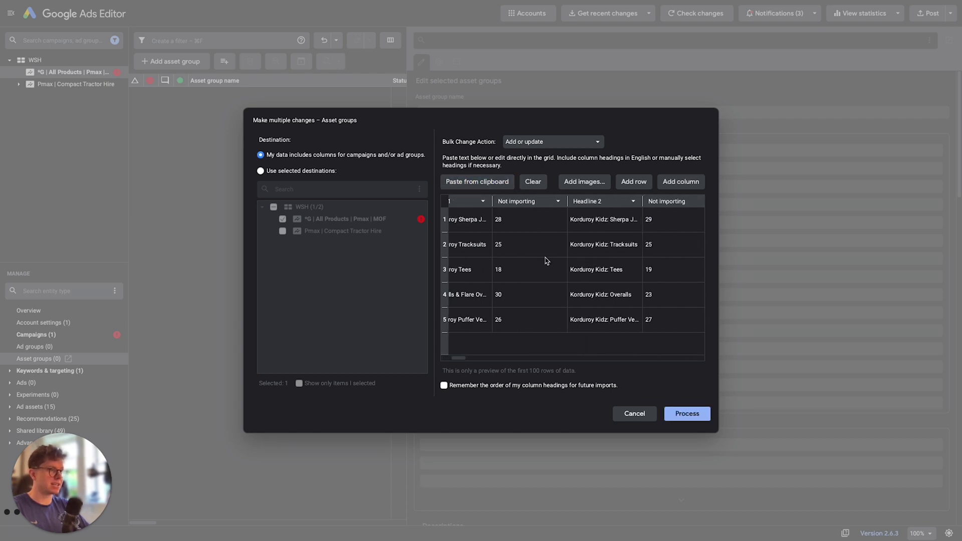
scroll(546, 260, "right", 5)
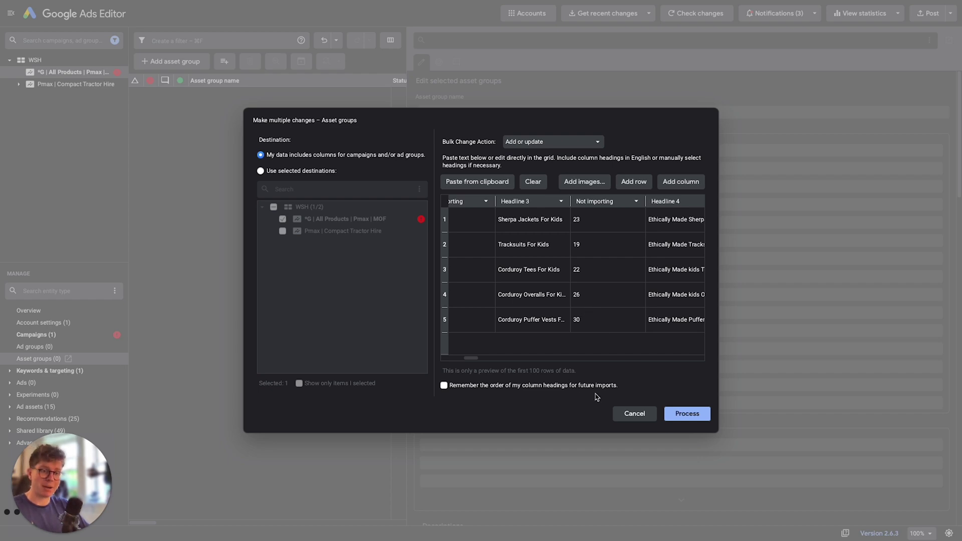
left_click(677, 414)
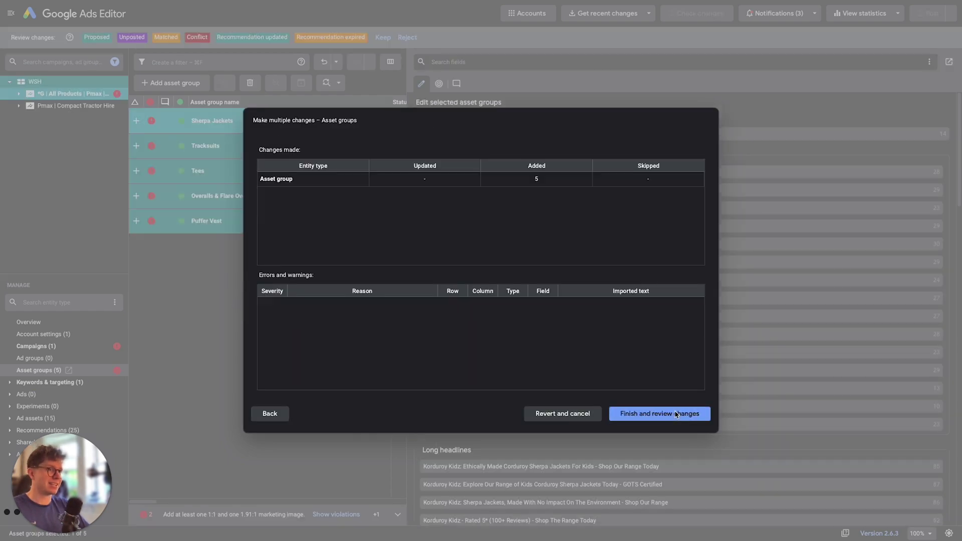
- Accept the import and review Sherpa Jackets' headlines, descriptions and final URL
left_click(676, 413)
left_click(383, 37)
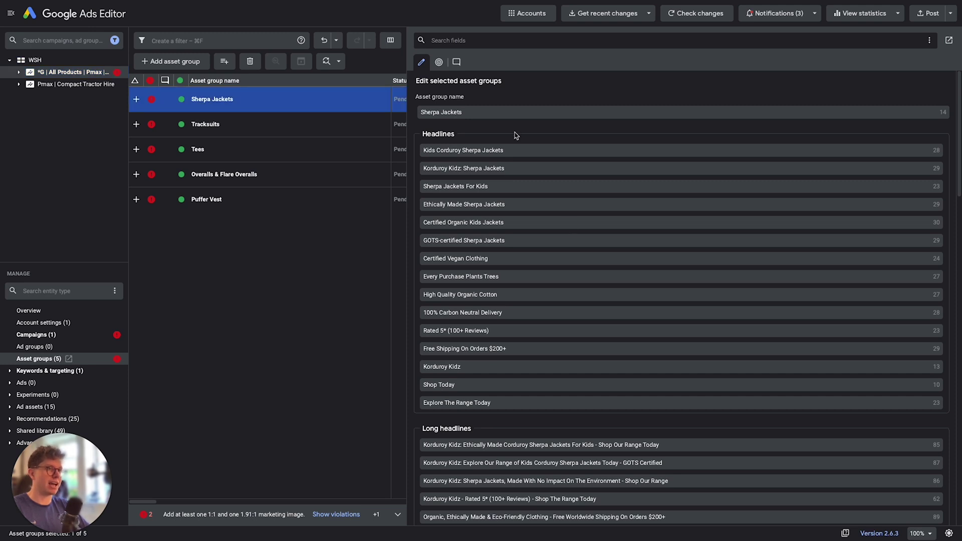
left_click(495, 112)
scroll(530, 156, "down", 5)
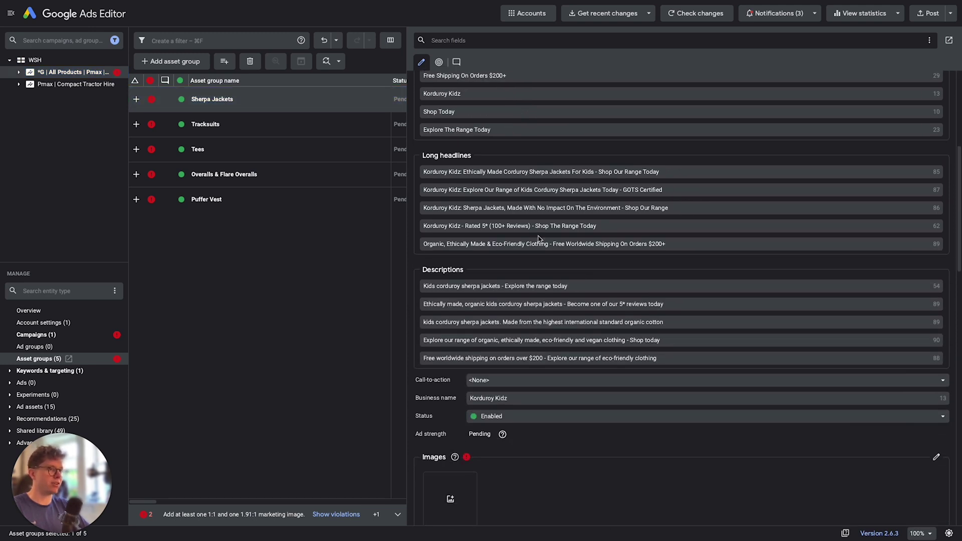
scroll(539, 239, "down", 6)
scroll(539, 241, "down", 8)
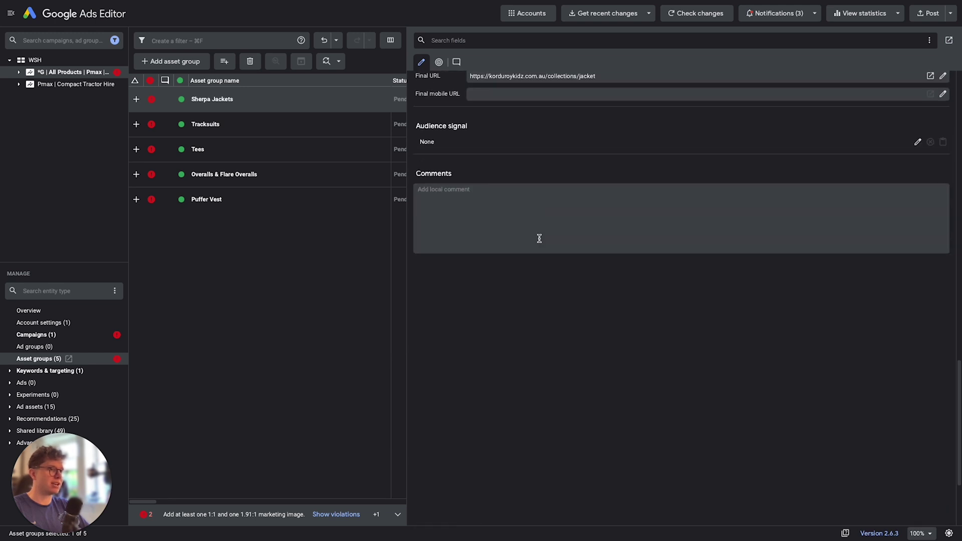
scroll(539, 196, "up", 11)
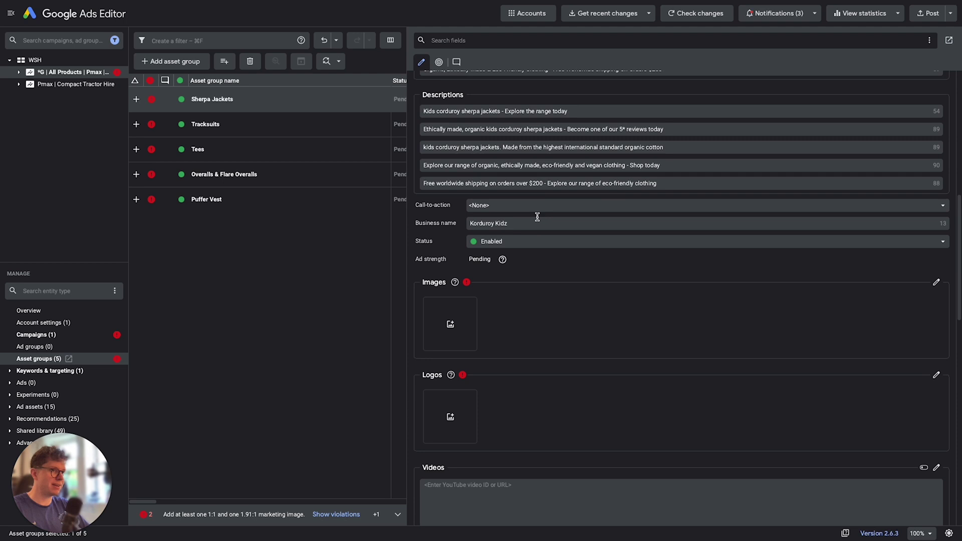
- Check the Sherpa Jackets image picker without adding images, then return to the ad copy sheet in Chrome
key("super+a")
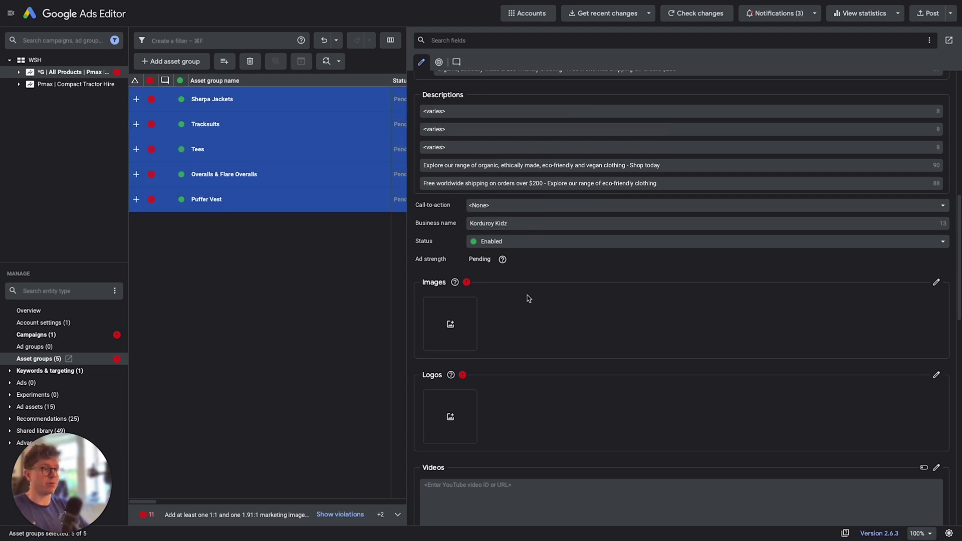
left_click(228, 98)
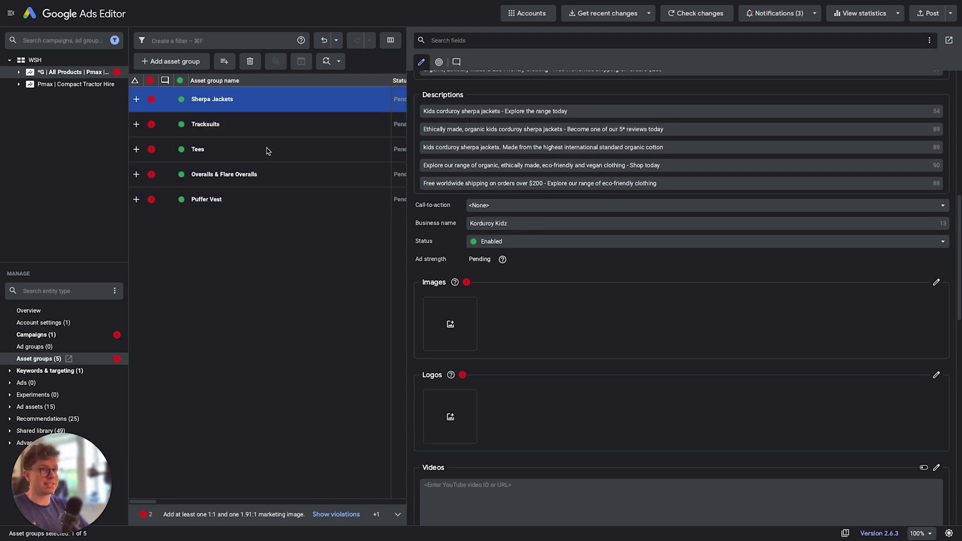
left_click(471, 329)
left_click(635, 390)
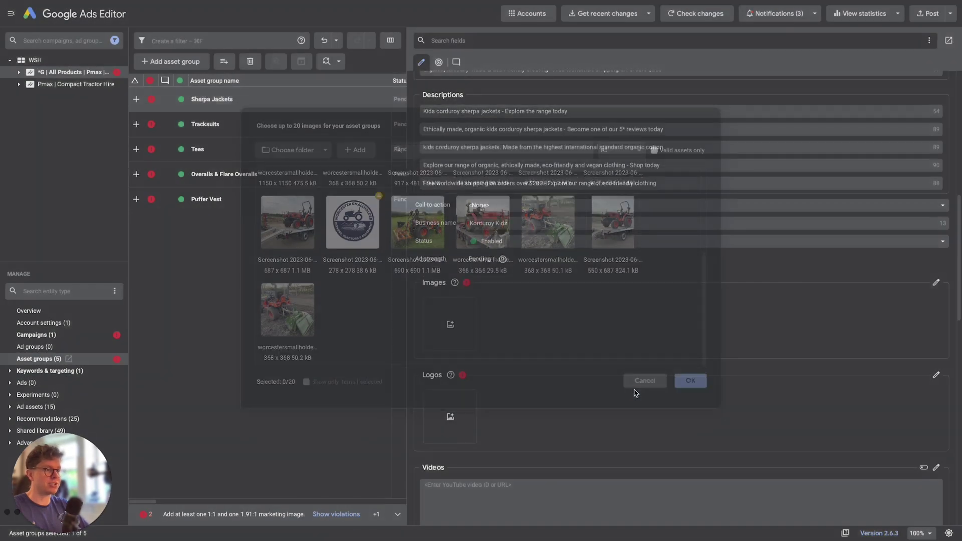
scroll(549, 305, "down", 4)
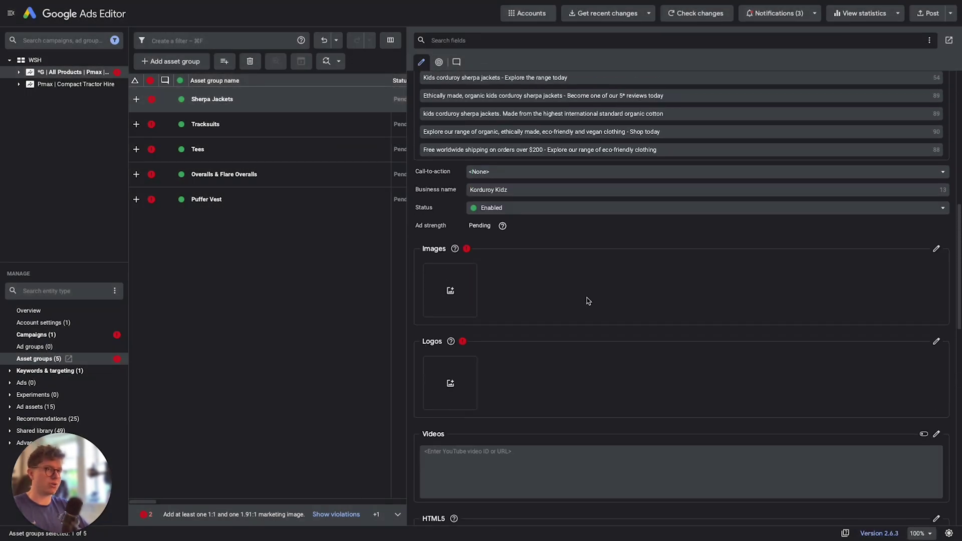
scroll(625, 123, "up", 3)
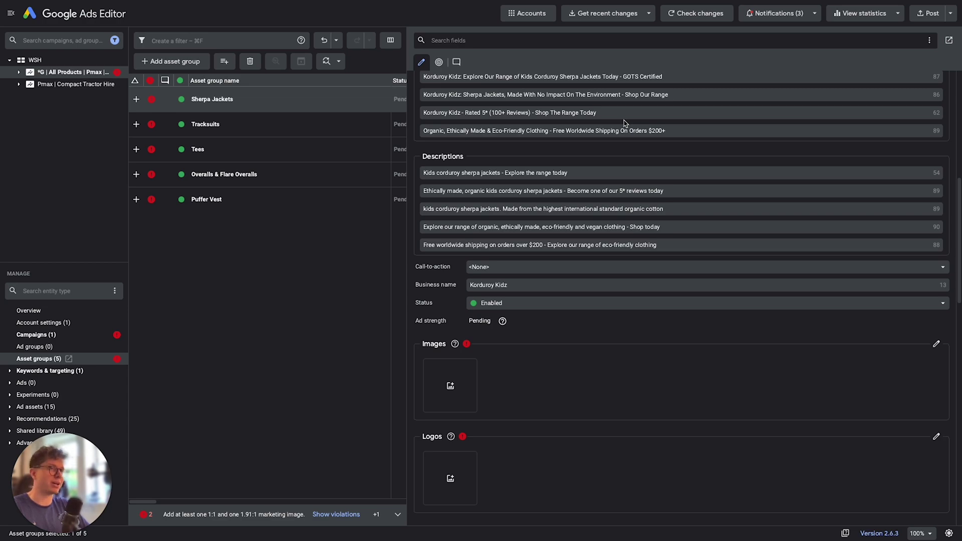
key("ctrl+Up")
left_click(631, 37)
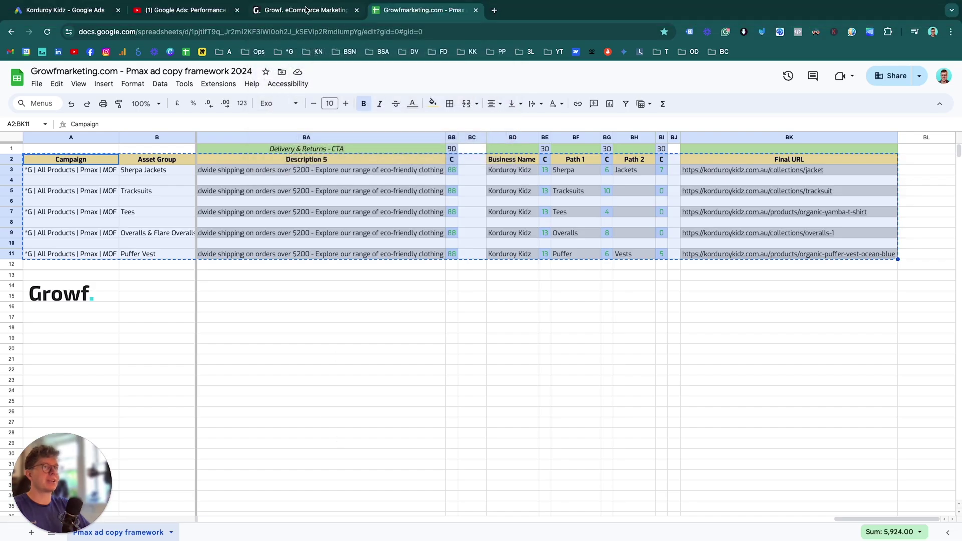
- Go to the Growf site's 'Let's Work Together' page and its 30 Minute Discovery Call calendar
left_click(305, 9)
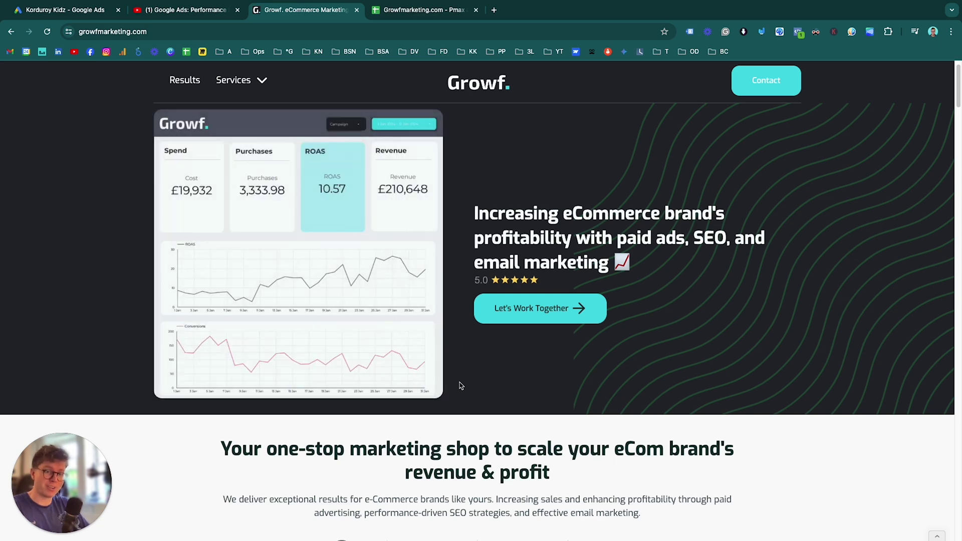
left_click(532, 319)
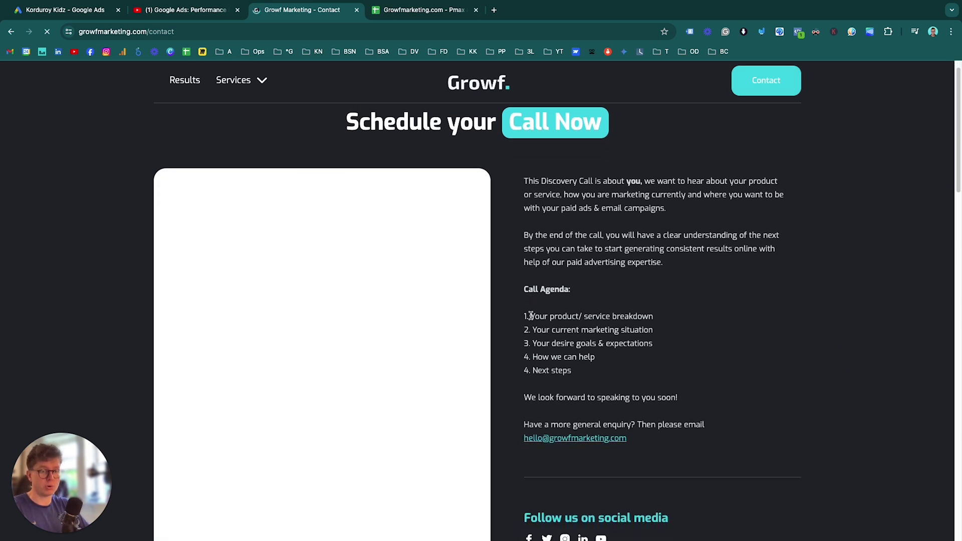
scroll(532, 317, "down", 3)
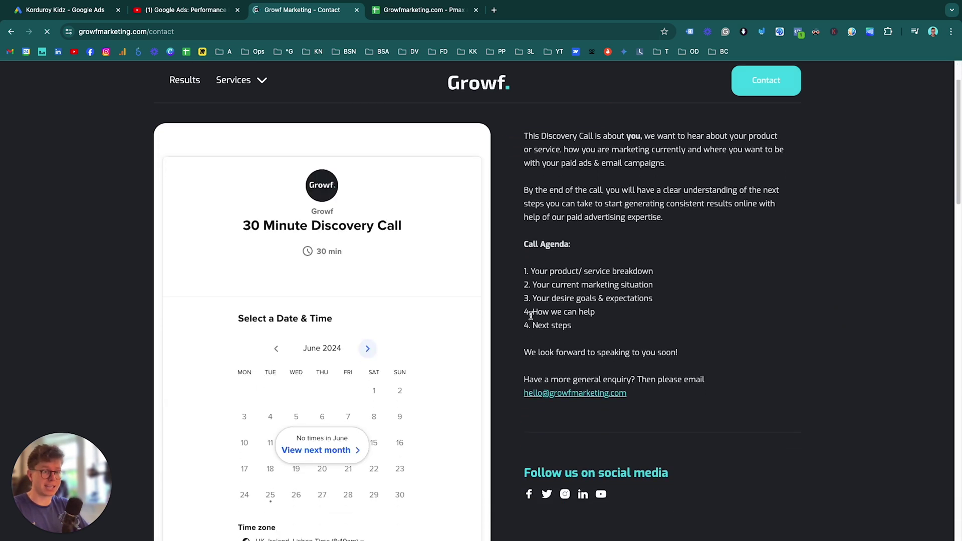